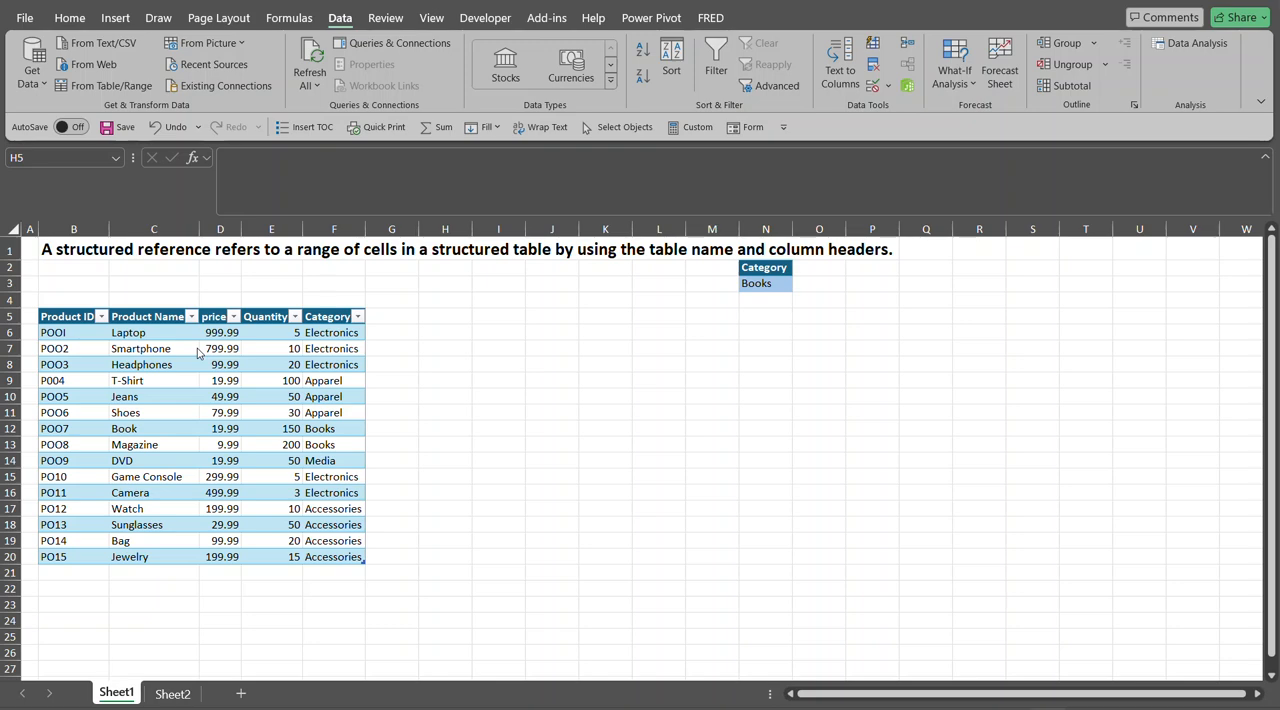
- Inspect the product table's cells and its table name in the table design properties
{"action": "left_click", "coordinate": [168, 384]}
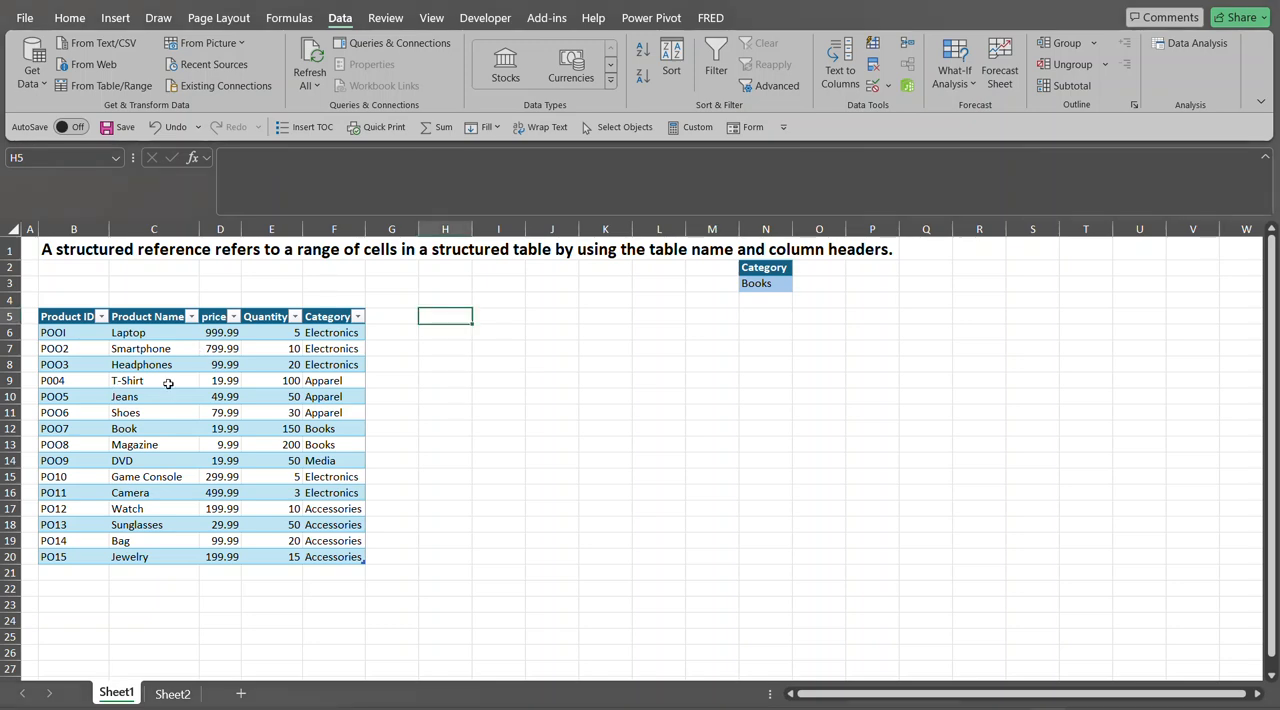
{"action": "left_click", "coordinate": [168, 384]}
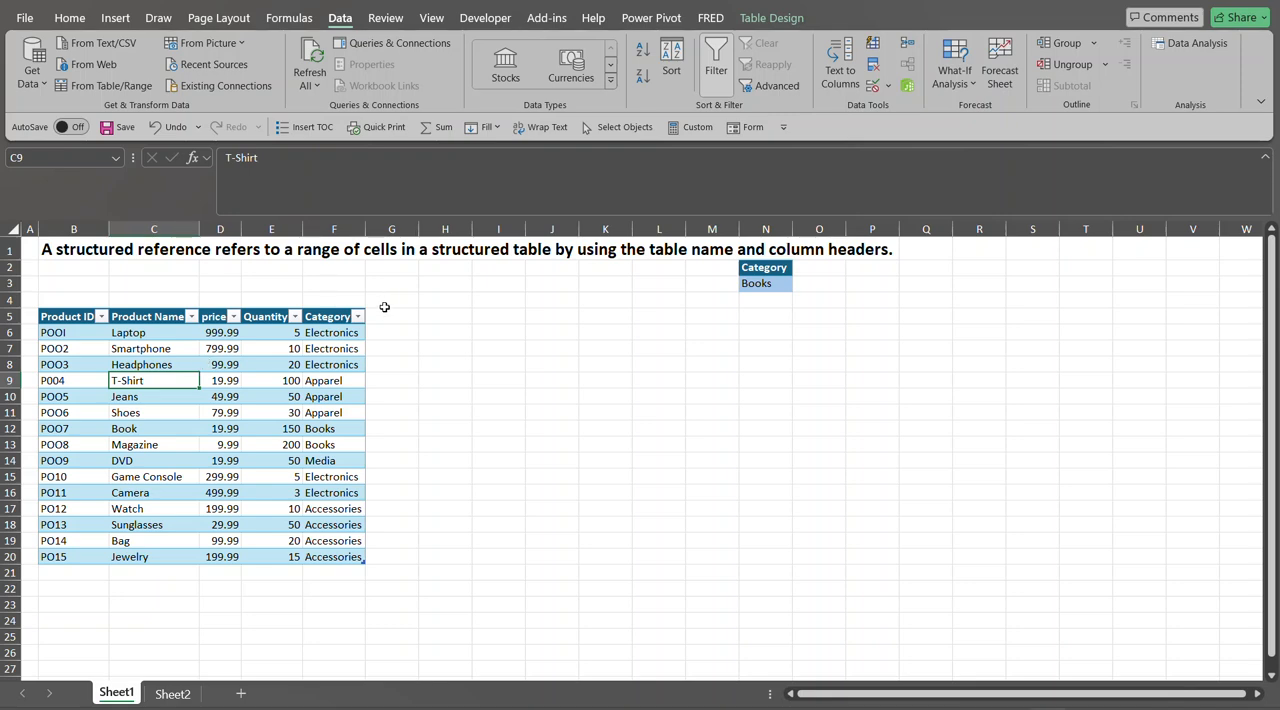
{"action": "left_click", "coordinate": [261, 393]}
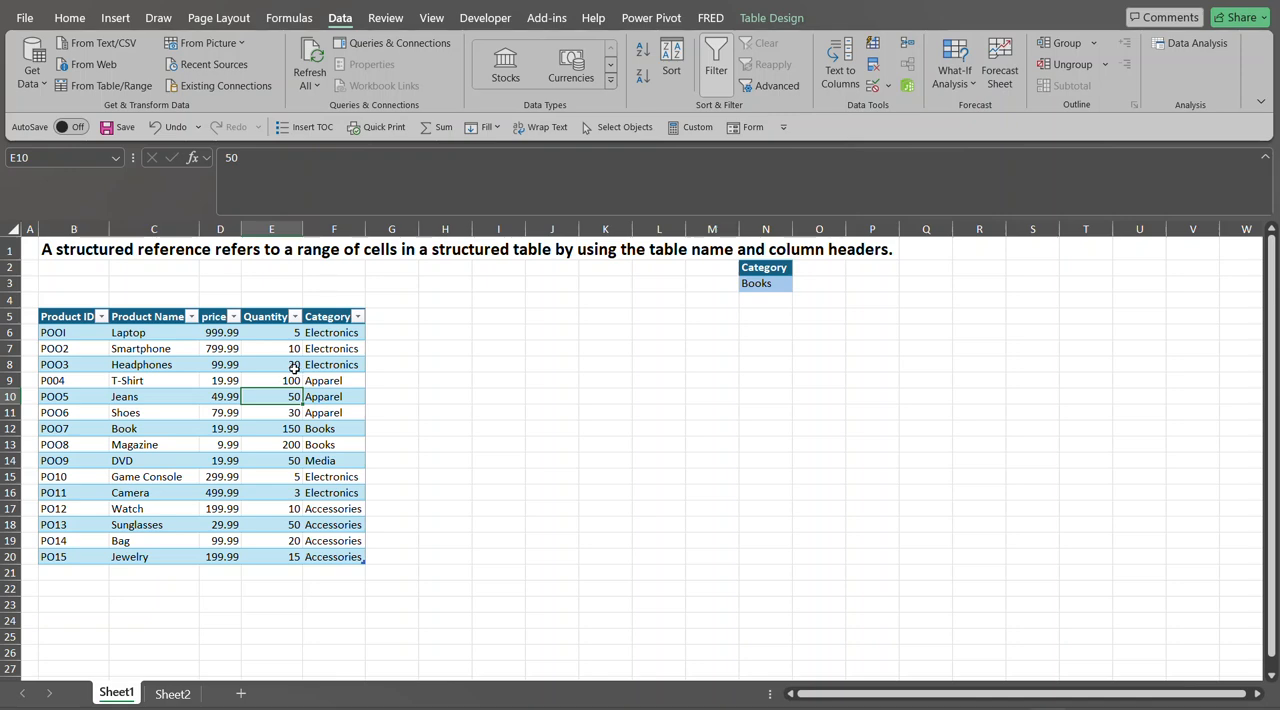
{"action": "left_click", "coordinate": [785, 21]}
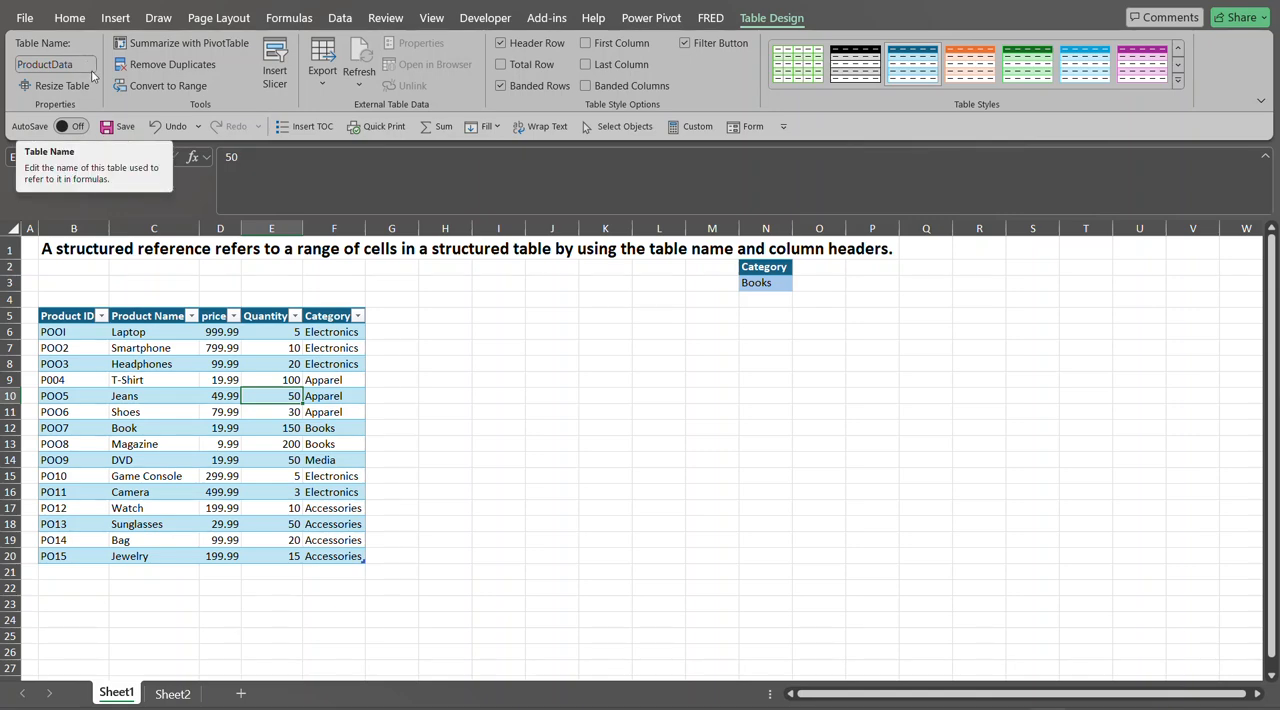
{"action": "left_click", "coordinate": [345, 383]}
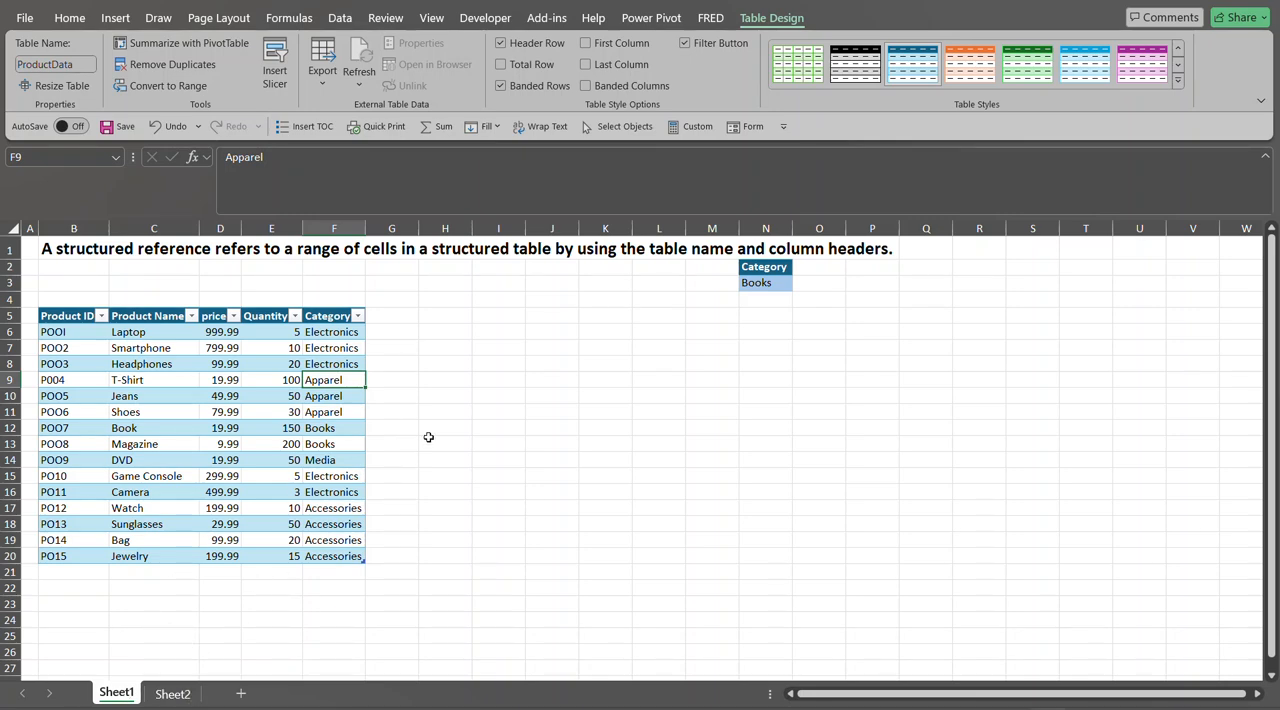
- In H5, enter the structured reference formula =ProductData[#All] to return the whole table including headers
{"action": "left_click", "coordinate": [448, 317]}
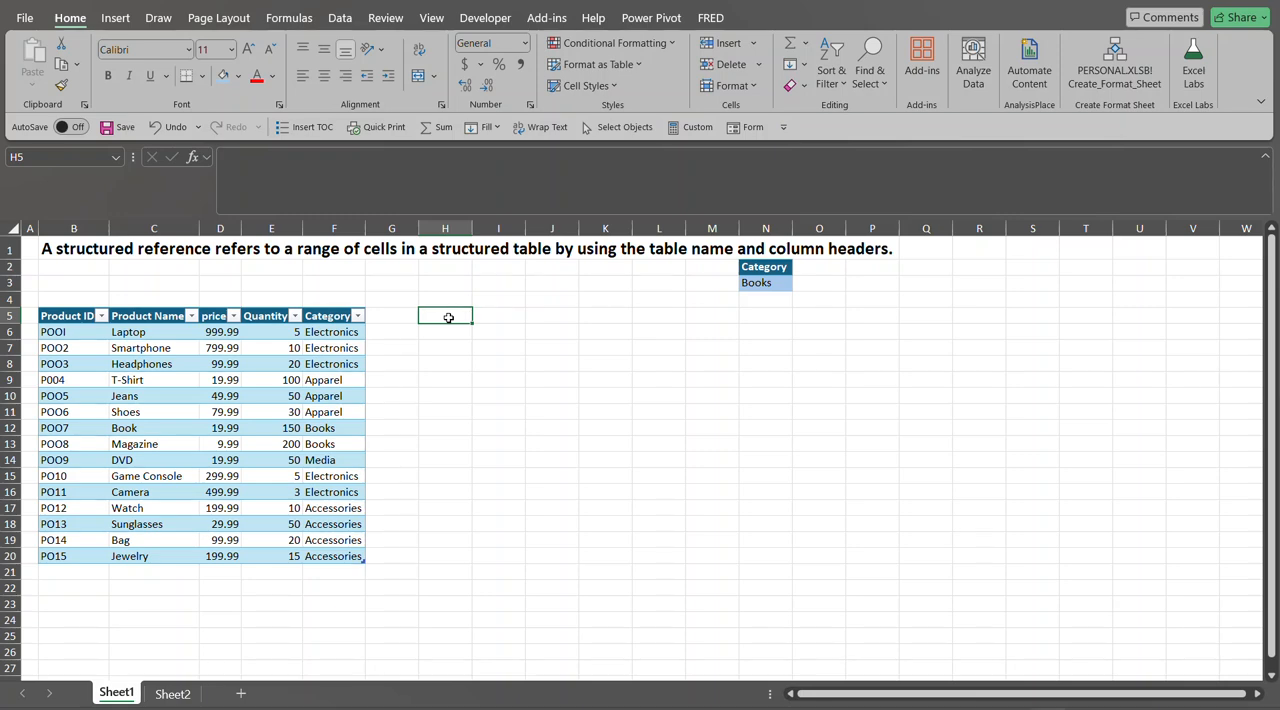
{"action": "type", "text": "="}
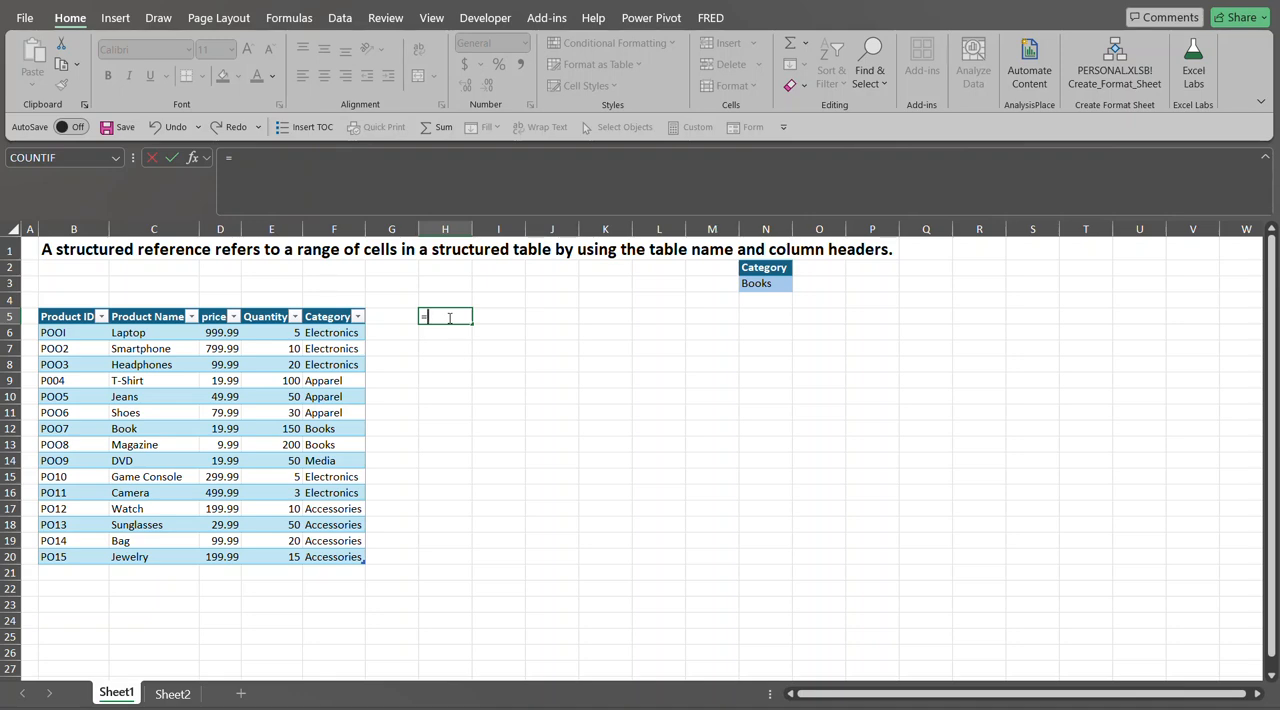
{"action": "type", "text": "pro"}
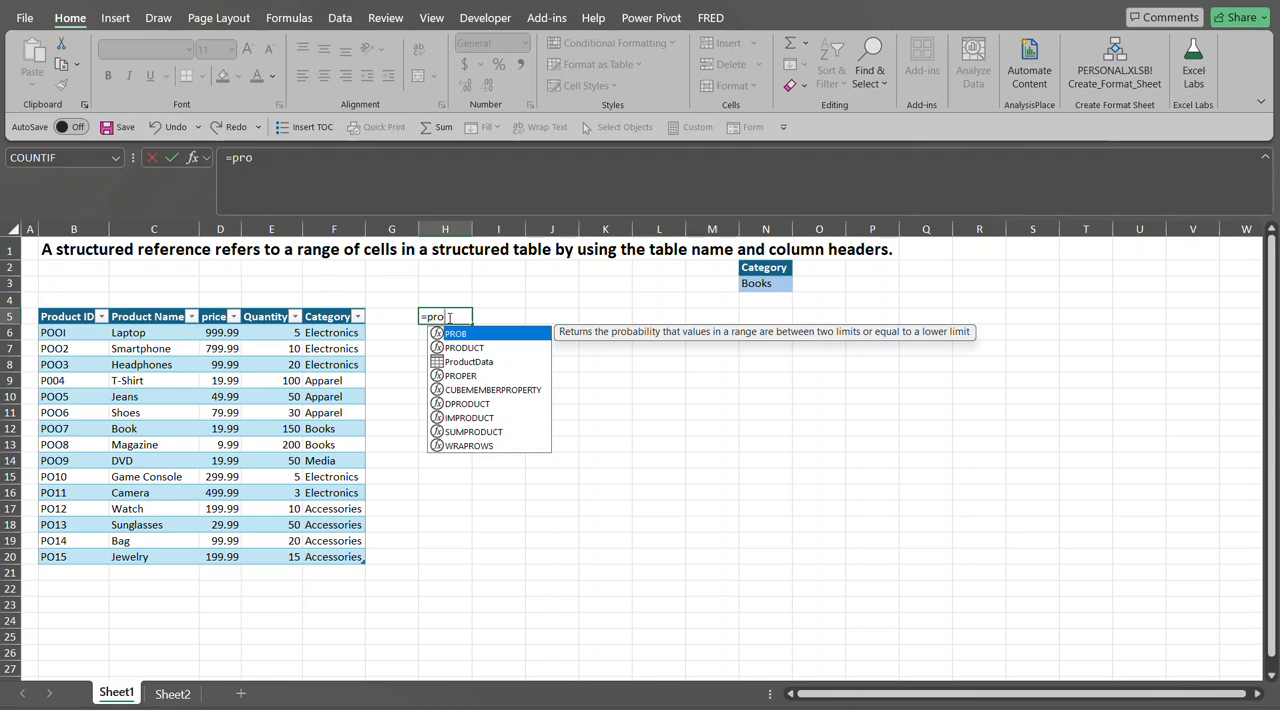
{"action": "key", "text": "Down"}
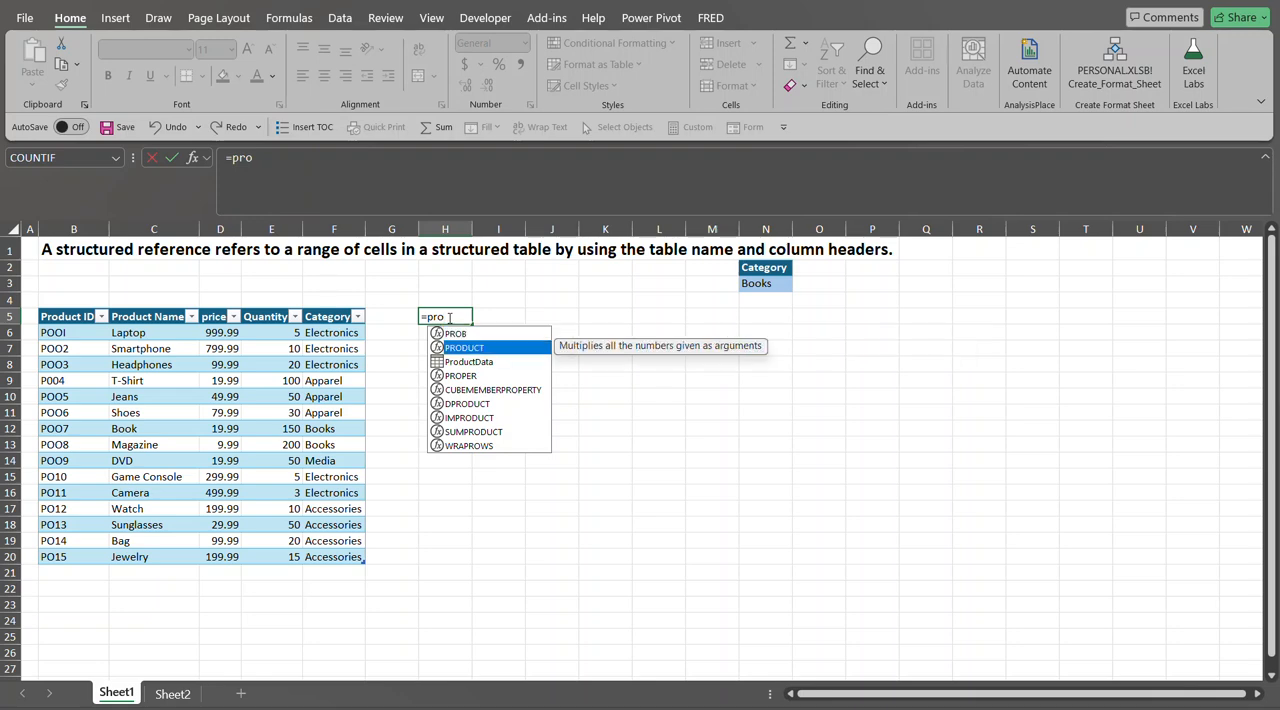
{"action": "key", "text": "Down"}
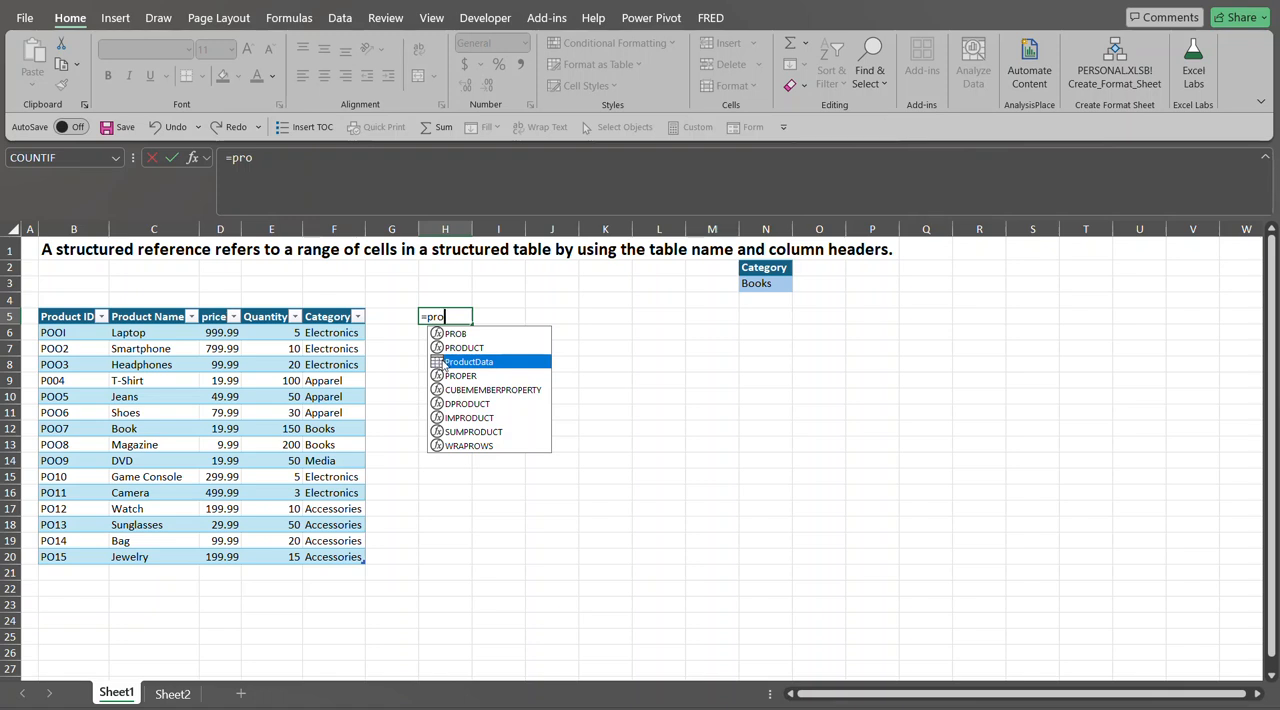
{"action": "double_click", "coordinate": [443, 362]}
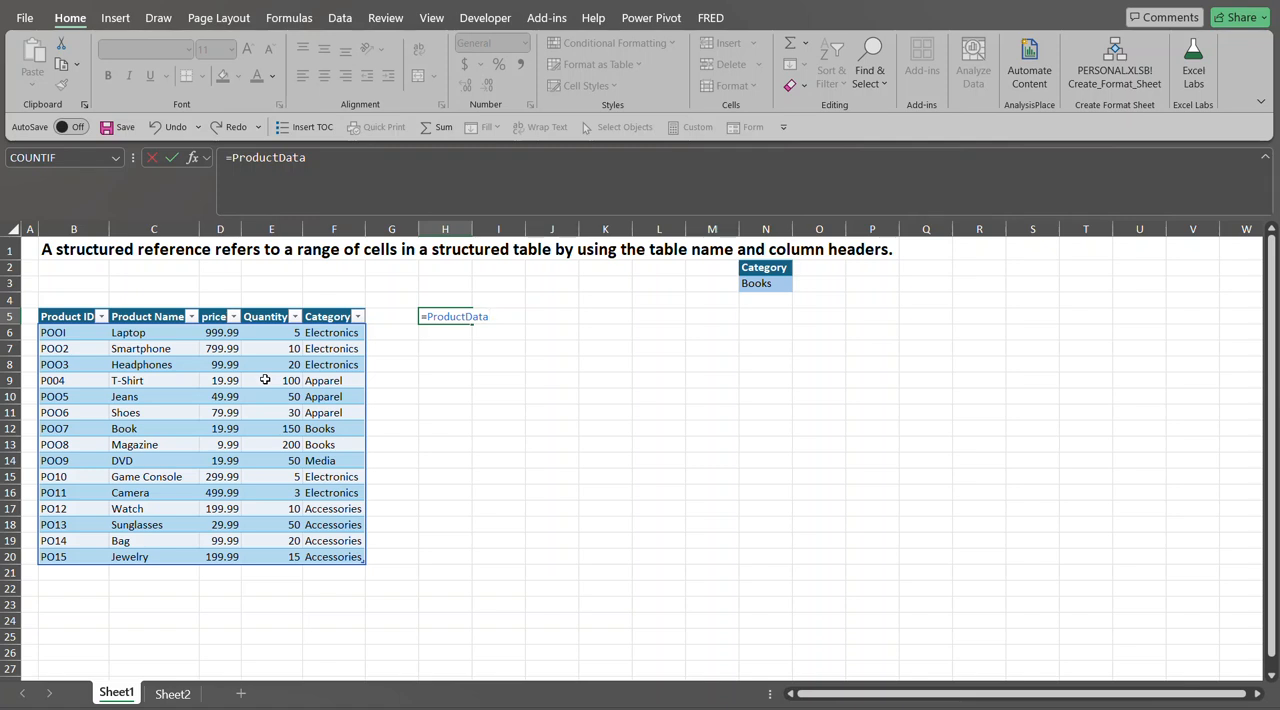
{"action": "type", "text": "["}
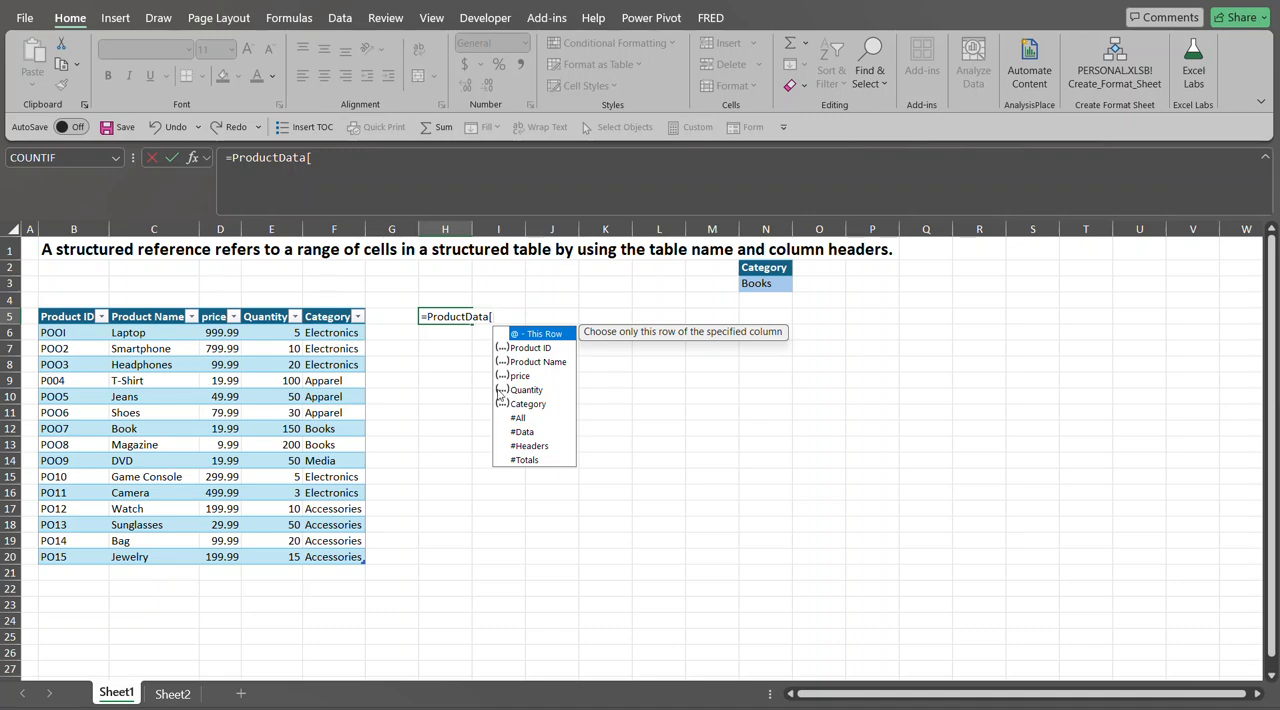
{"action": "left_click", "coordinate": [525, 419]}
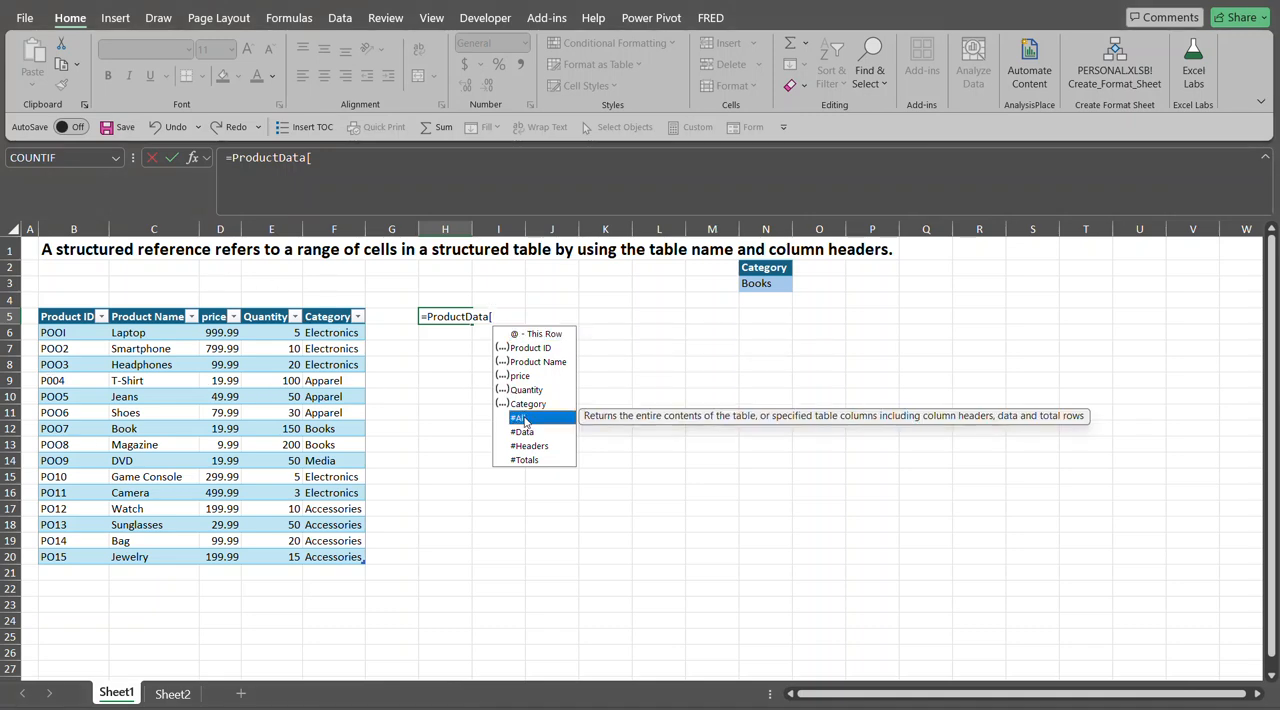
{"action": "double_click", "coordinate": [525, 419]}
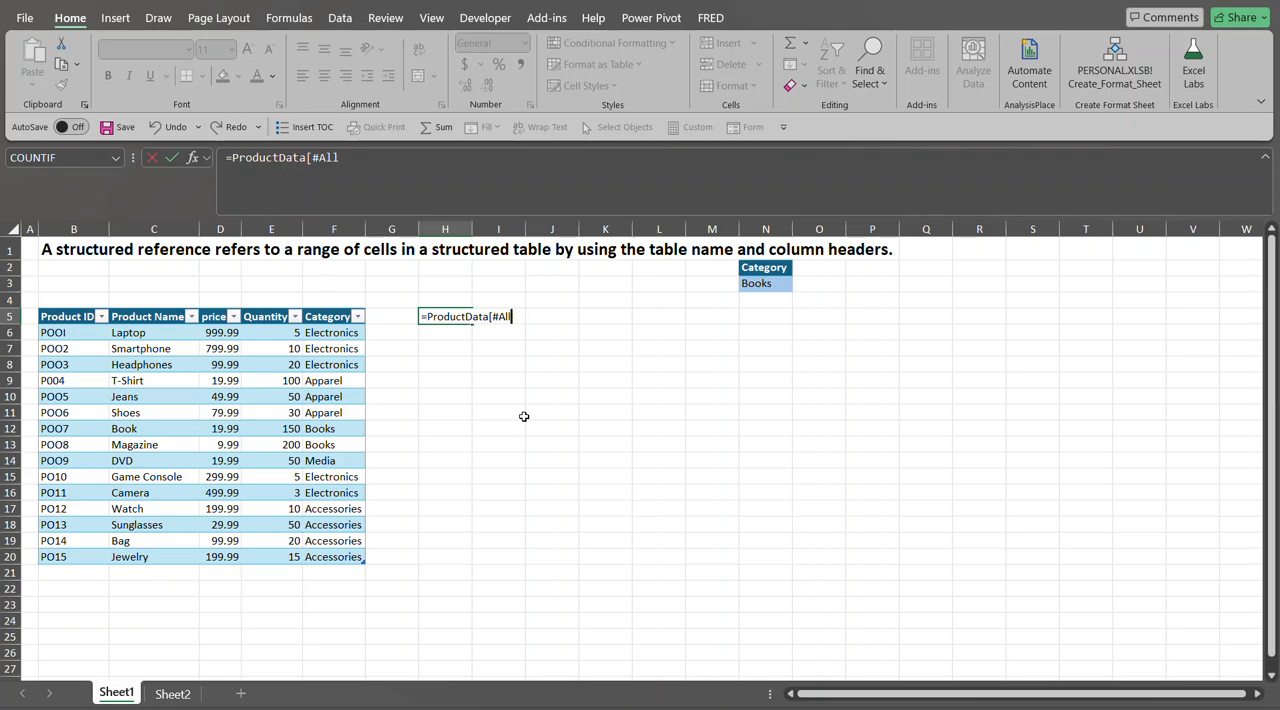
{"action": "type", "text": "]"}
{"action": "key", "text": "Return"}
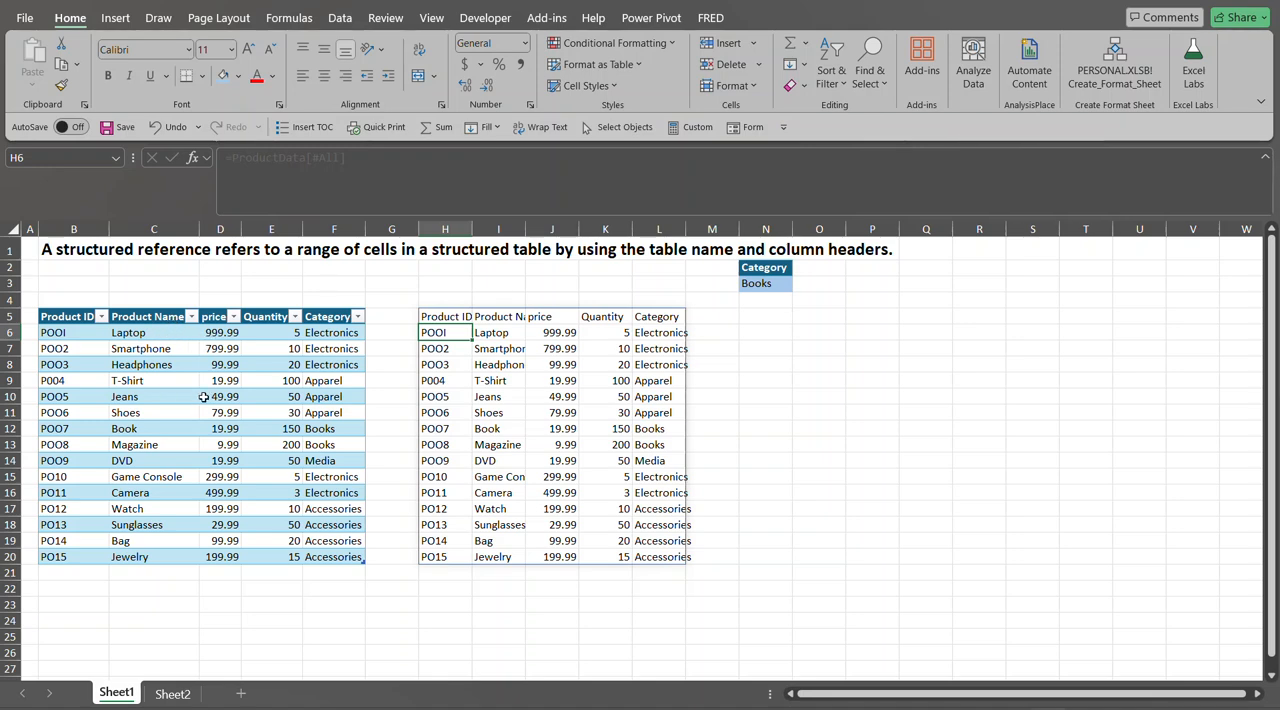
- Set the category drop-down in N3 to Electronics
{"action": "left_click", "coordinate": [752, 314]}
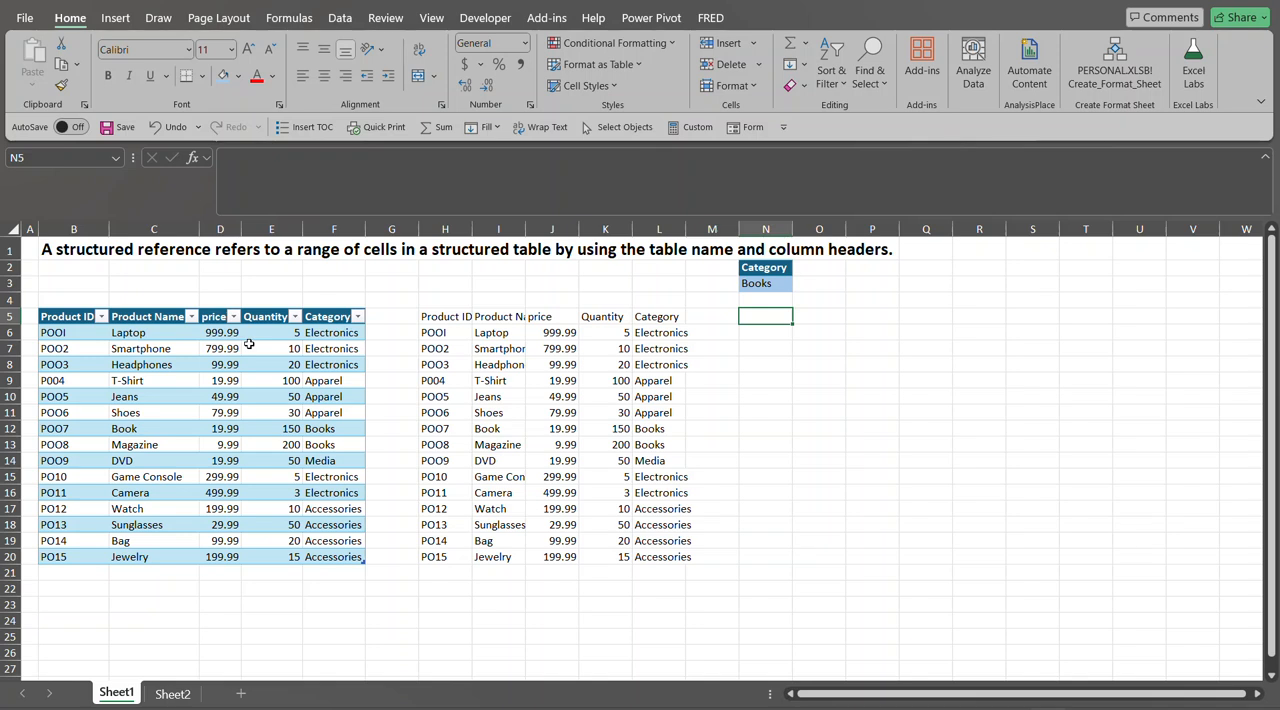
{"action": "left_click_drag", "start_coordinate": [780, 268], "coordinate": [785, 277]}
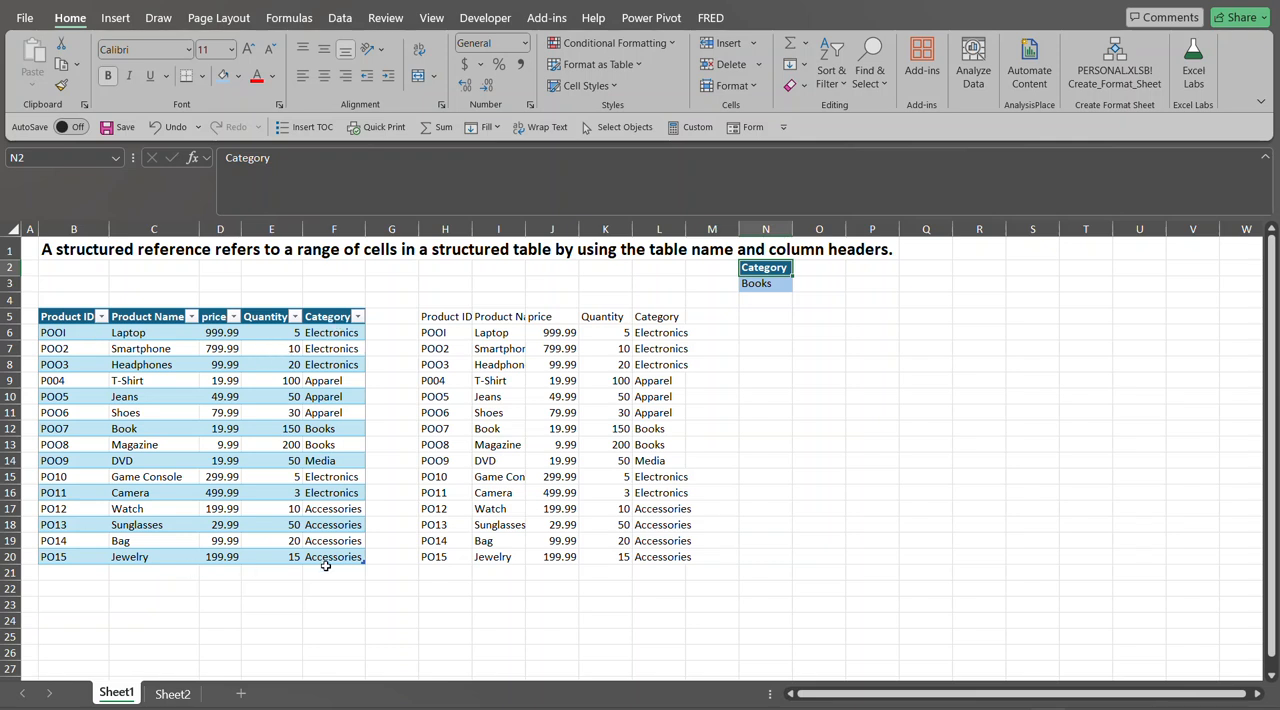
{"action": "left_click", "coordinate": [784, 288]}
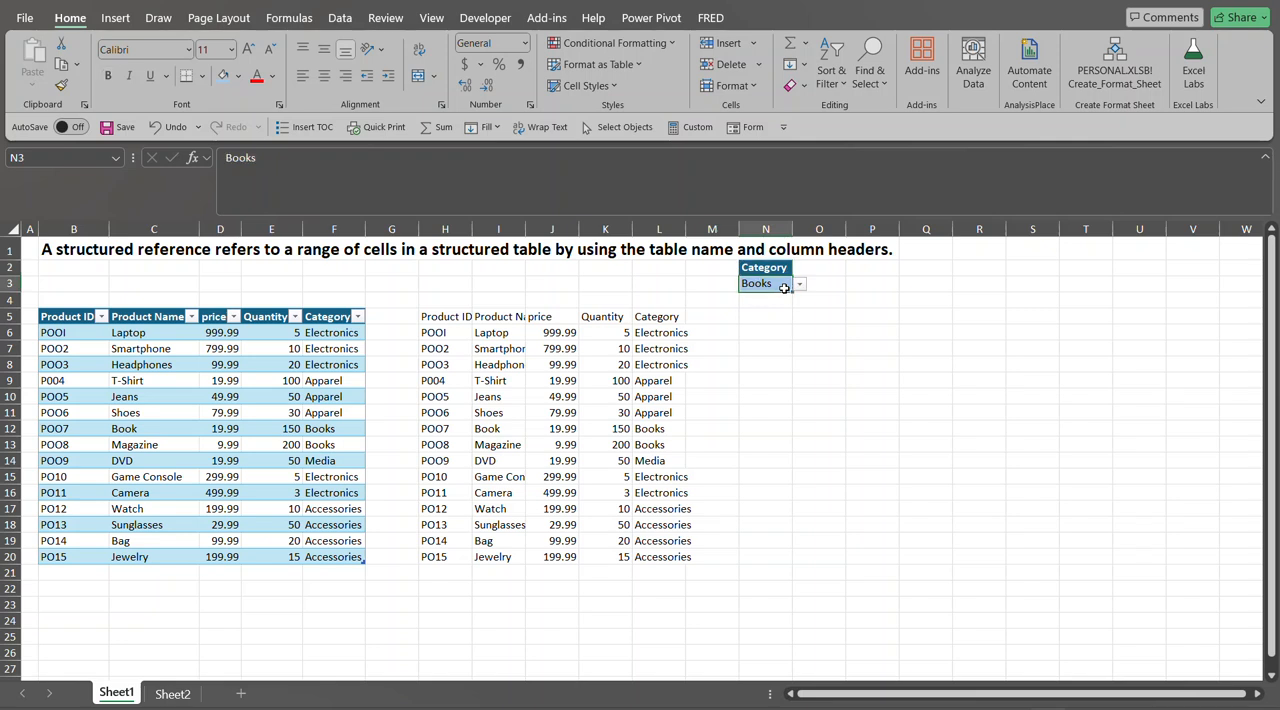
{"action": "left_click", "coordinate": [800, 284]}
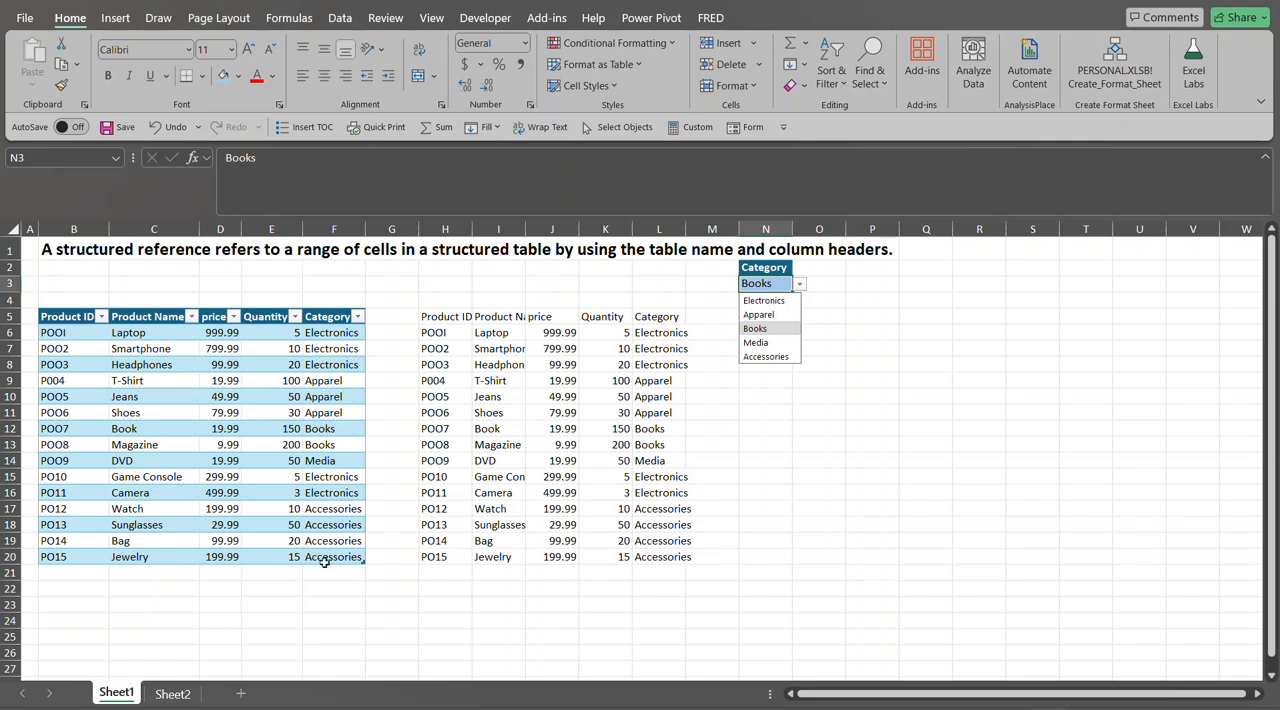
{"action": "left_click", "coordinate": [779, 301]}
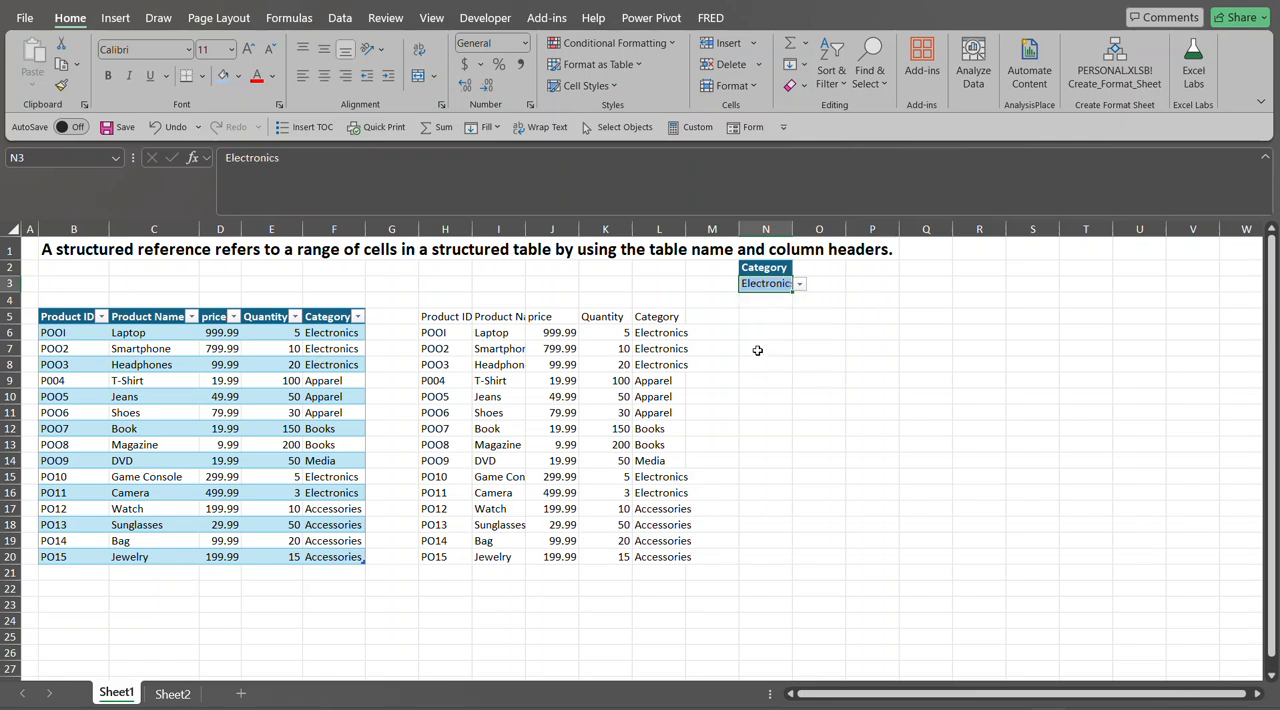
- In N5, start a FILTER formula using the ProductData table as the array argument
{"action": "left_click", "coordinate": [769, 322]}
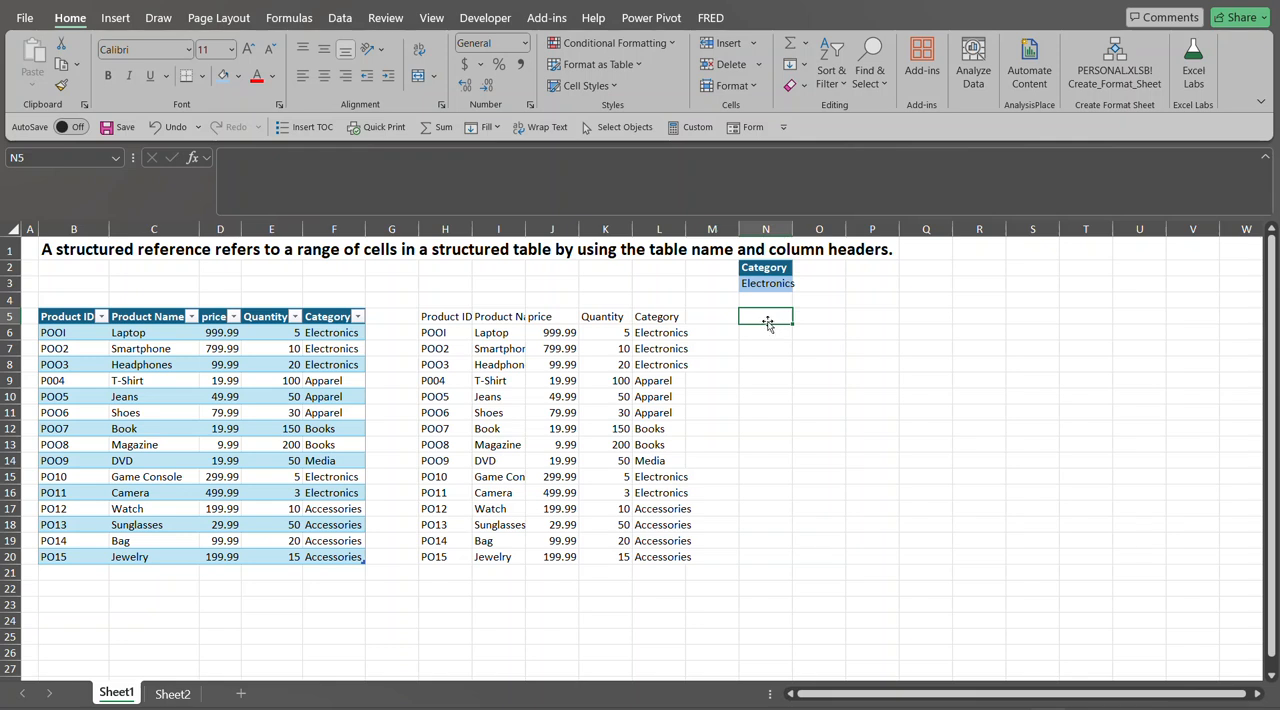
{"action": "type", "text": "="}
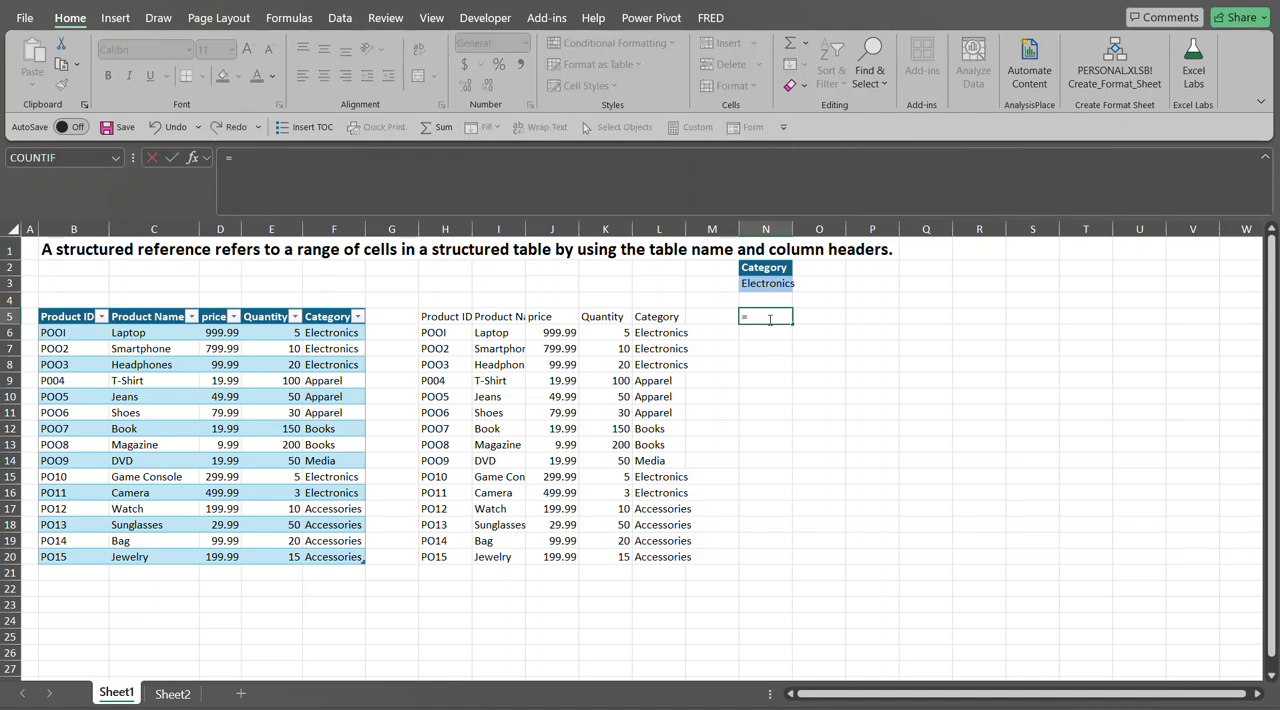
{"action": "type", "text": "filt"}
{"action": "key", "text": "Tab"}
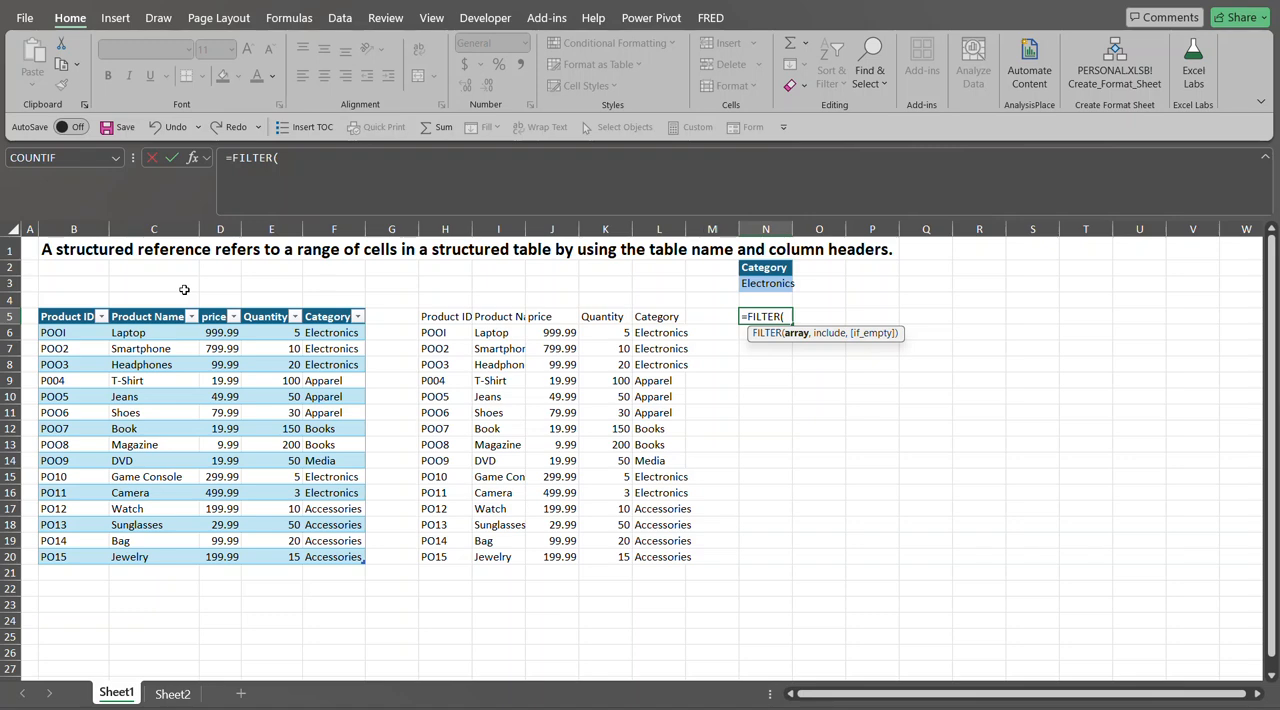
{"action": "type", "text": "por"}
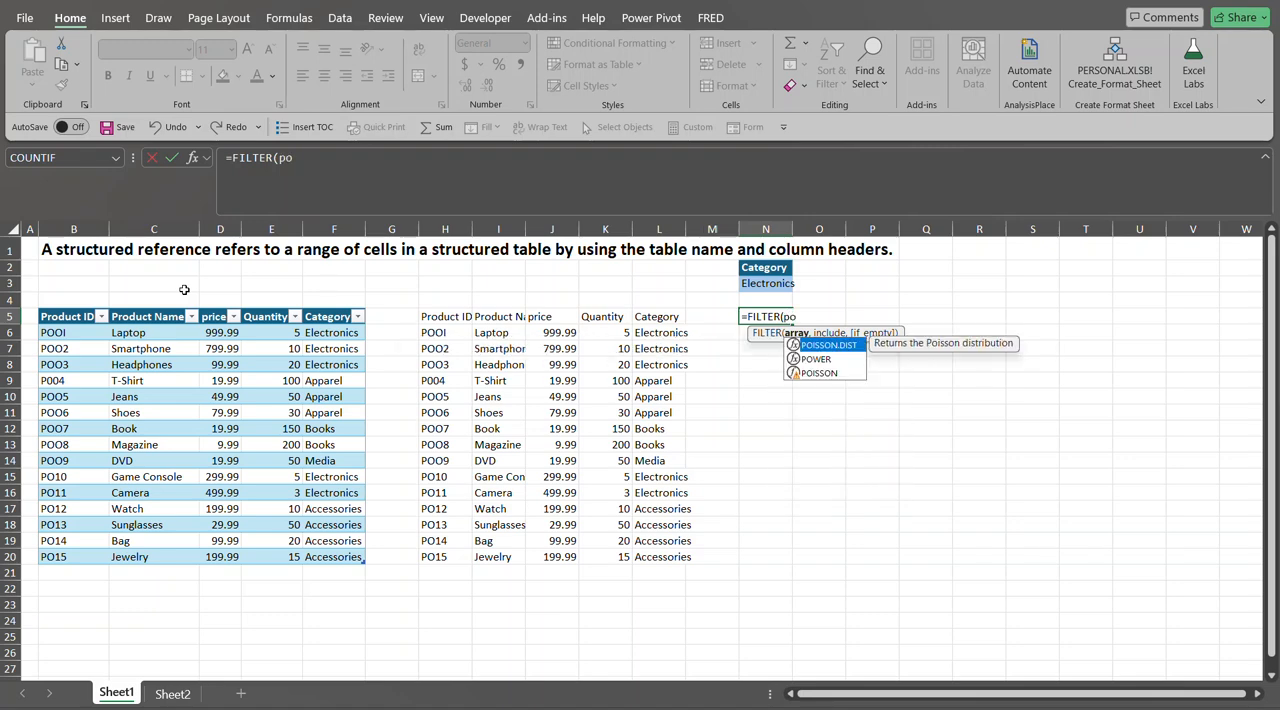
{"action": "key", "text": "BackSpace"}
{"action": "key", "text": "BackSpace"}
{"action": "type", "text": "ro"}
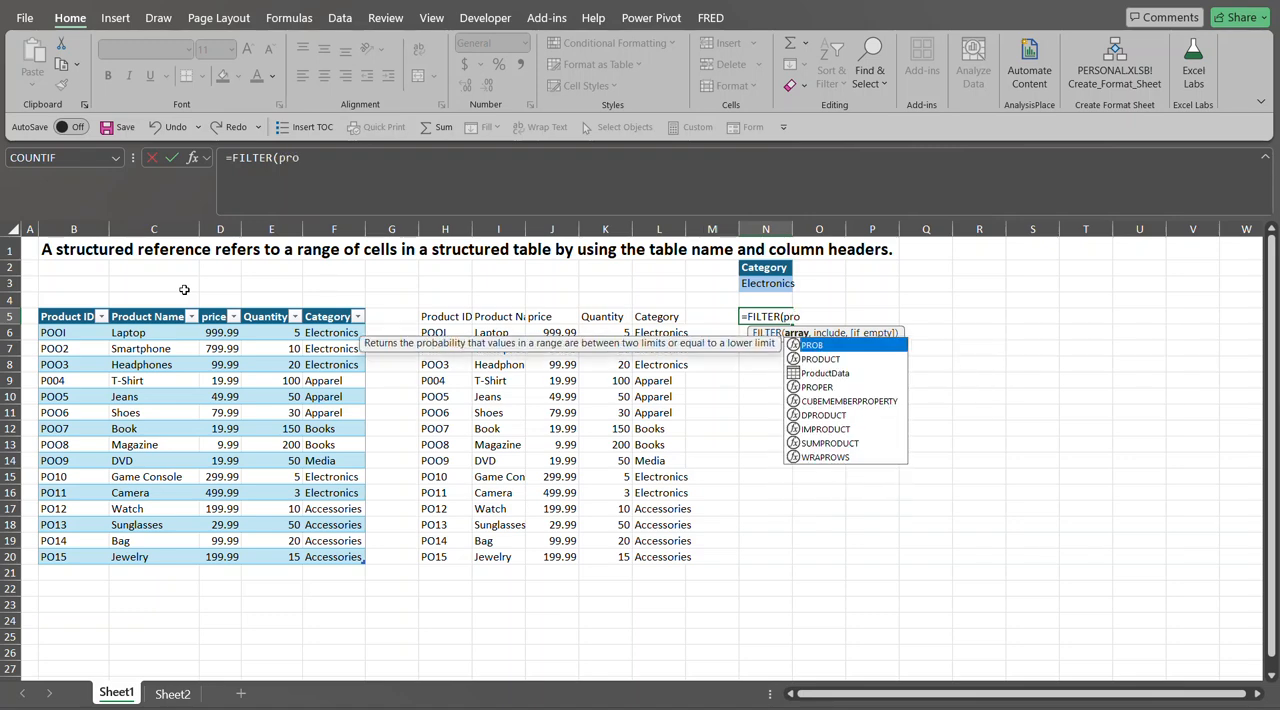
{"action": "left_click", "coordinate": [817, 375]}
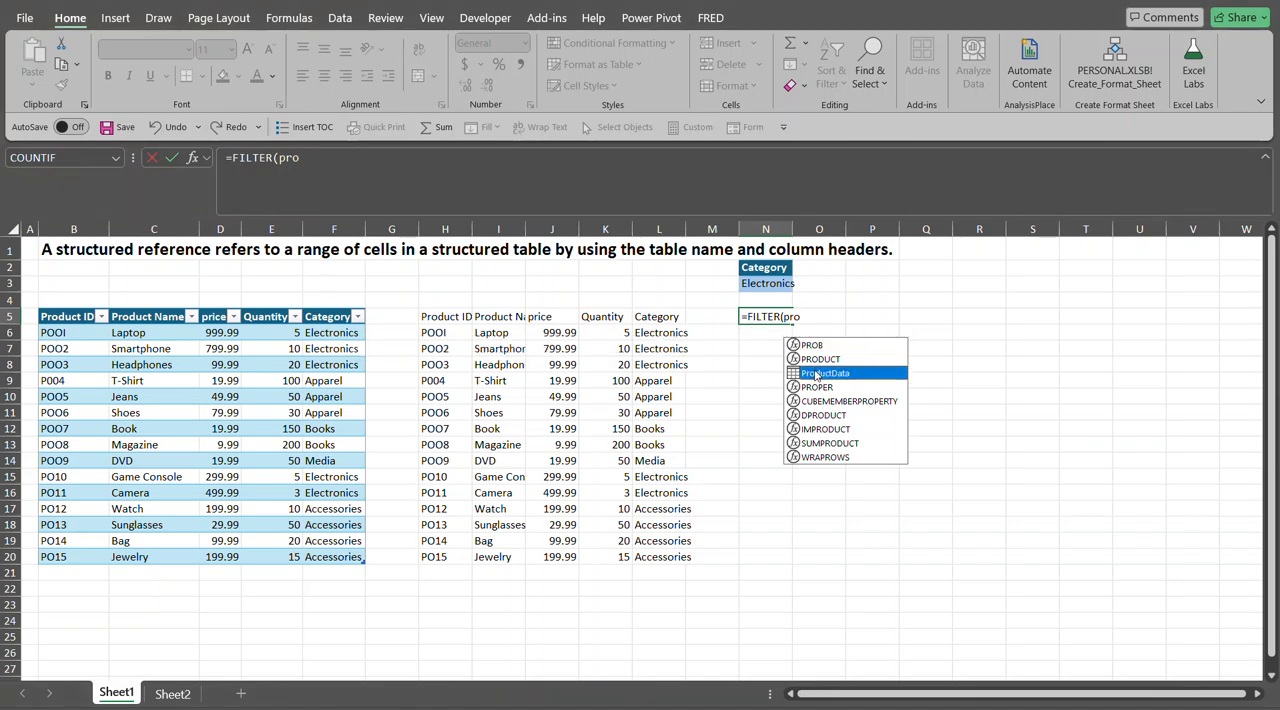
{"action": "double_click", "coordinate": [817, 374]}
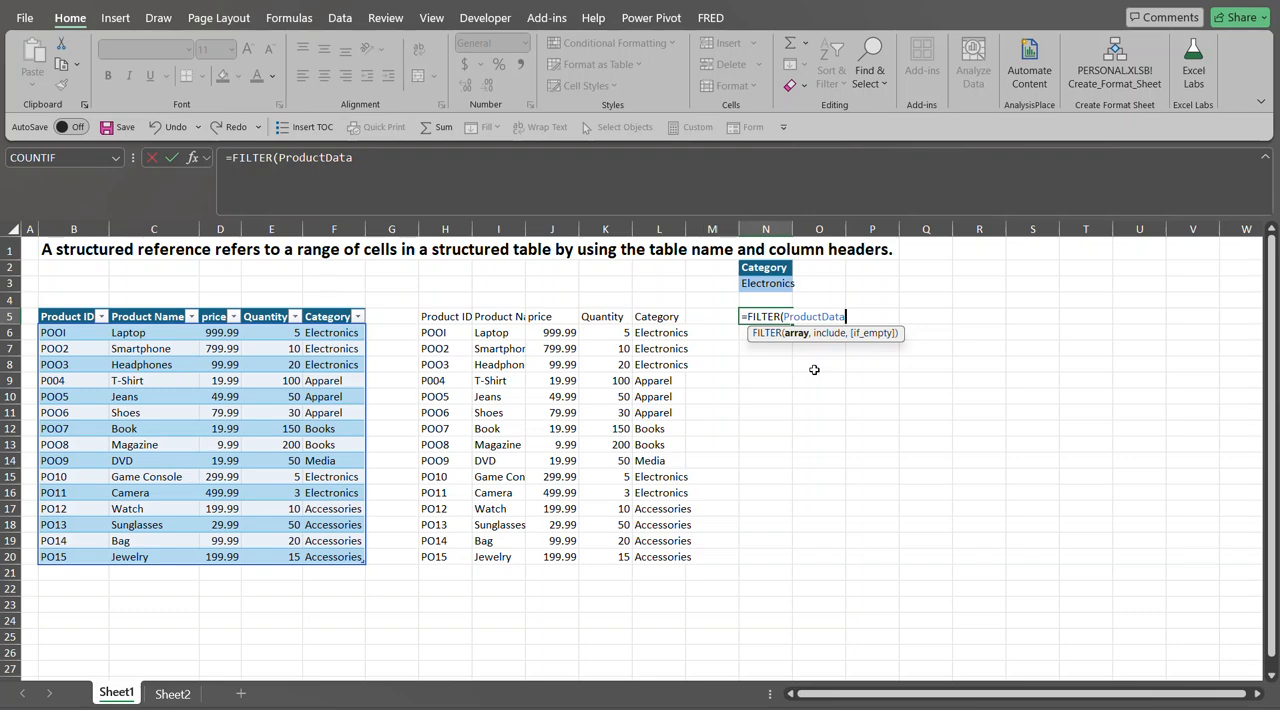
{"action": "type", "text": ","}
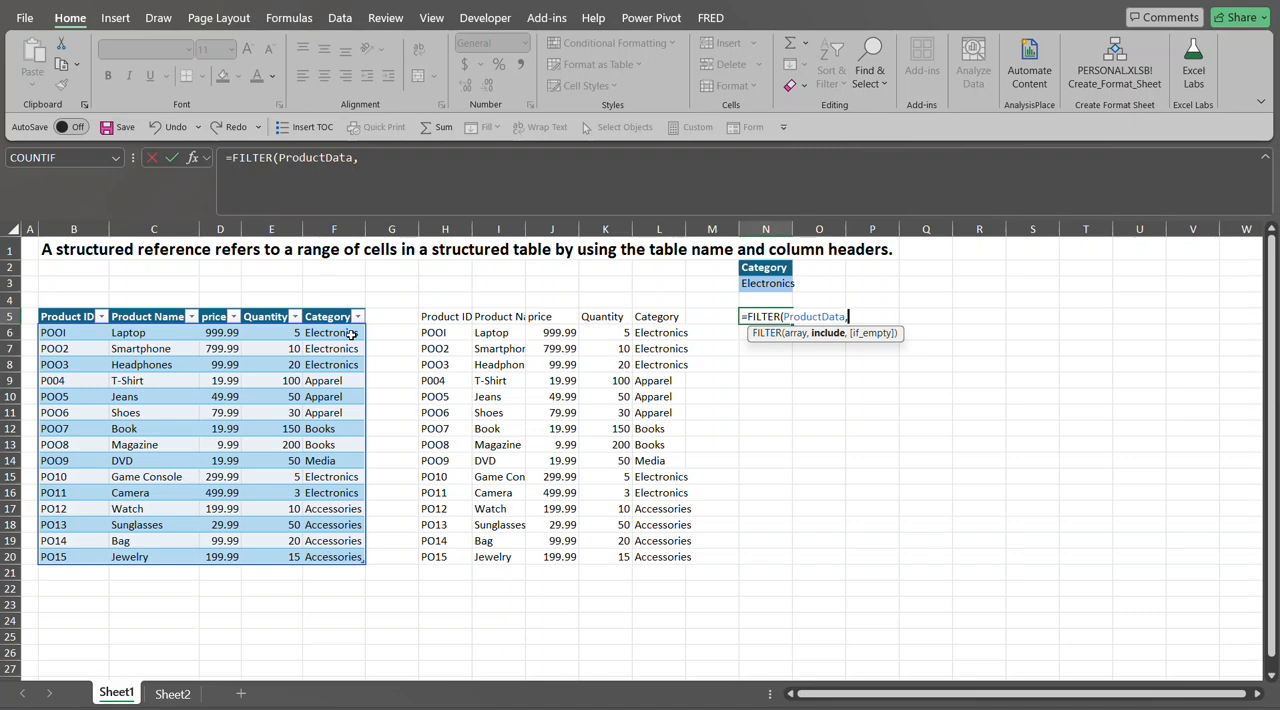
- Complete the filter condition as ProductData[Category]=N3 and enter the formula
{"action": "type", "text": "pro"}
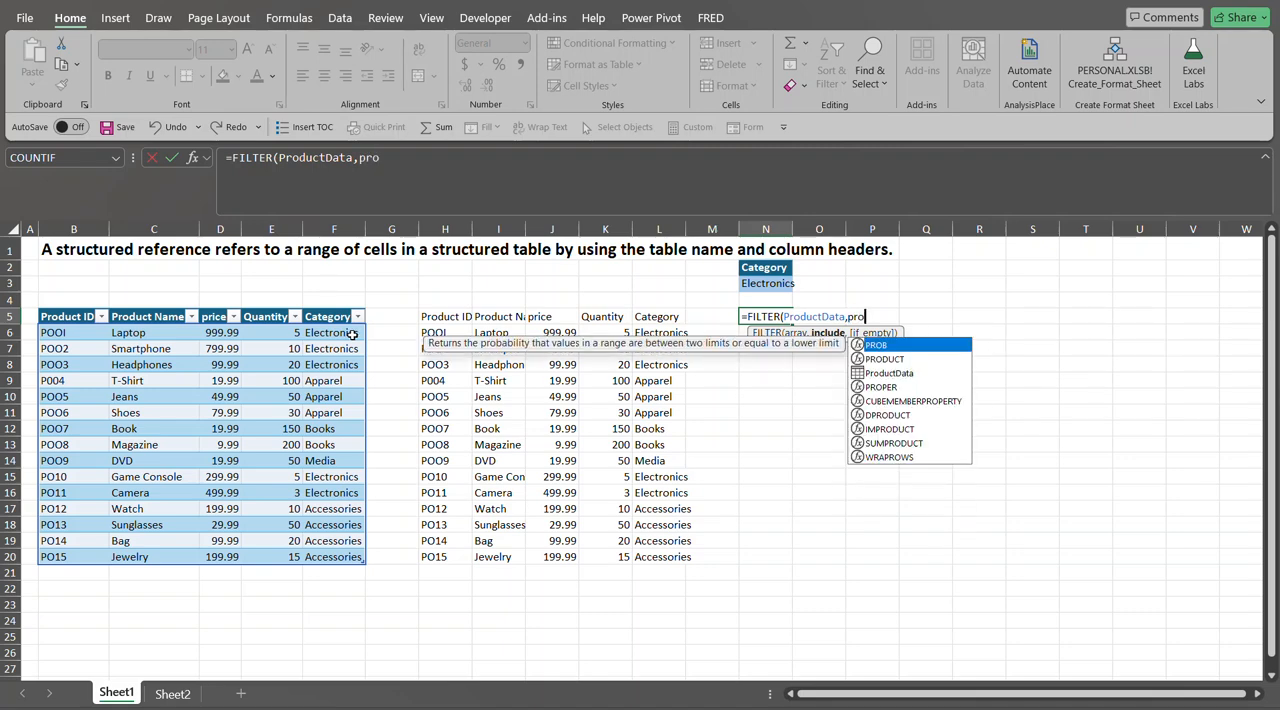
{"action": "key", "text": "Down"}
{"action": "key", "text": "Down"}
{"action": "key", "text": "Tab"}
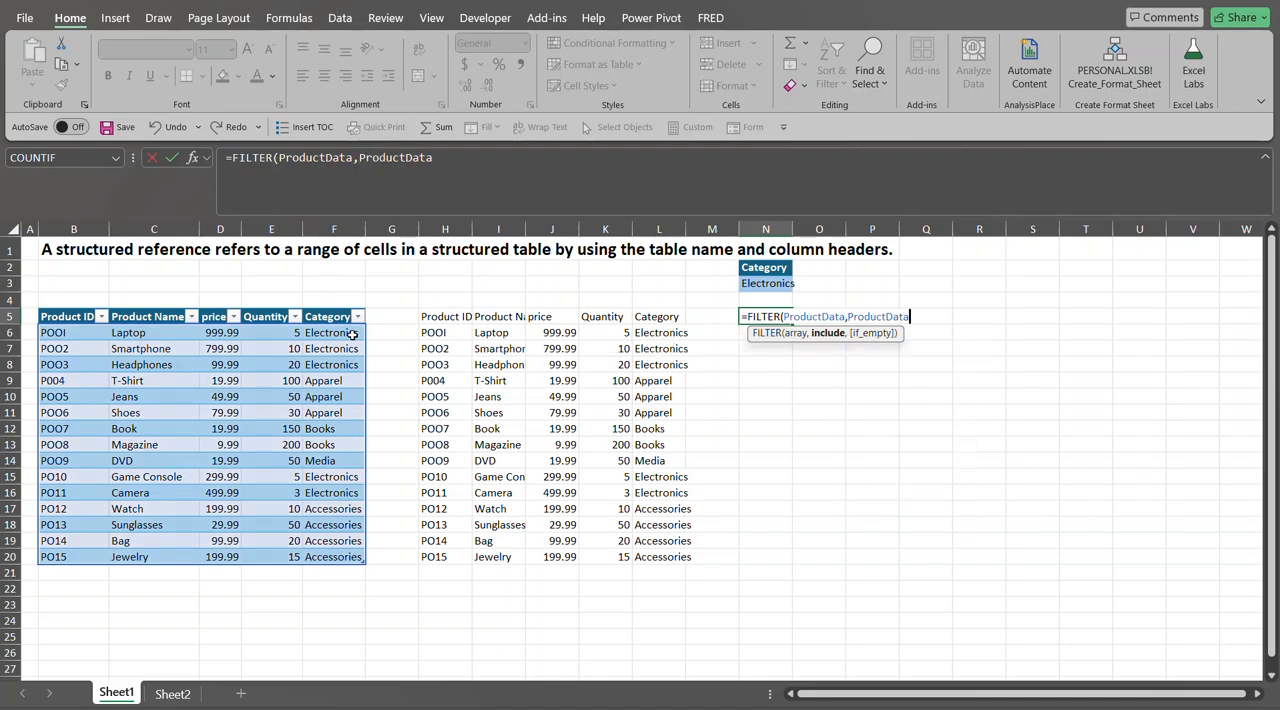
{"action": "type", "text": "["}
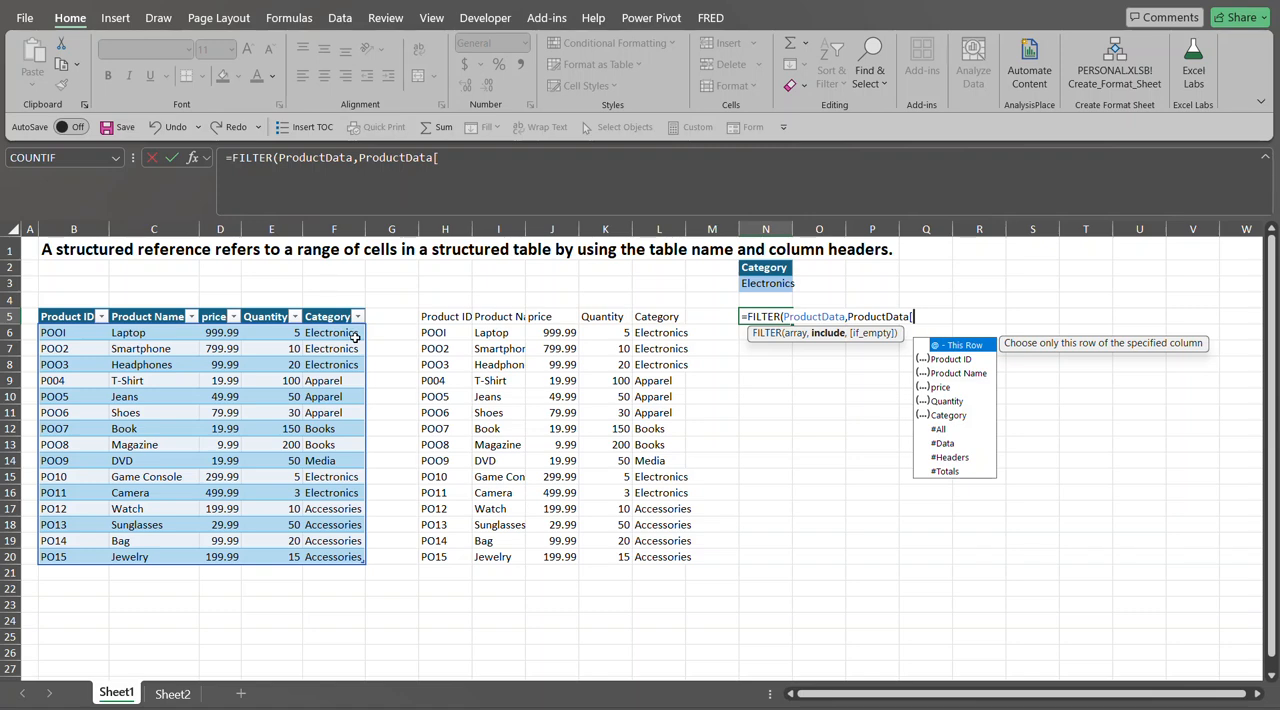
{"action": "left_click", "coordinate": [940, 416]}
{"action": "double_click", "coordinate": [939, 414]}
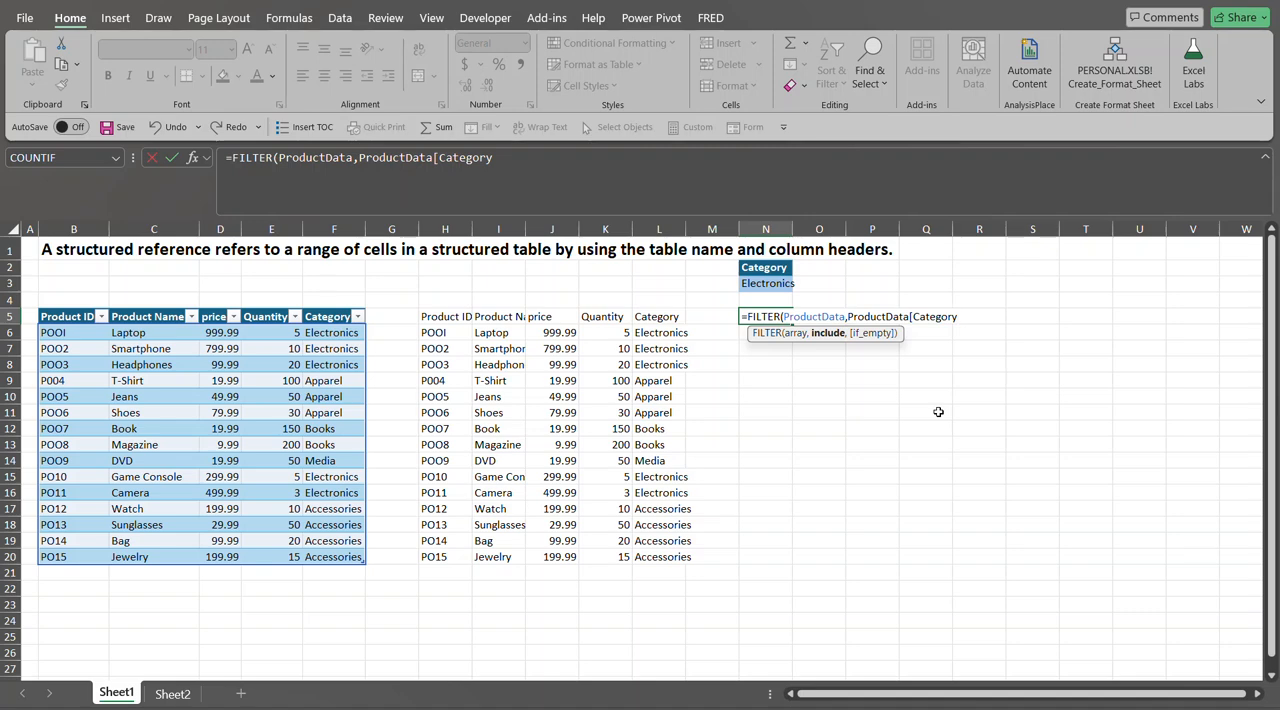
{"action": "type", "text": "]"}
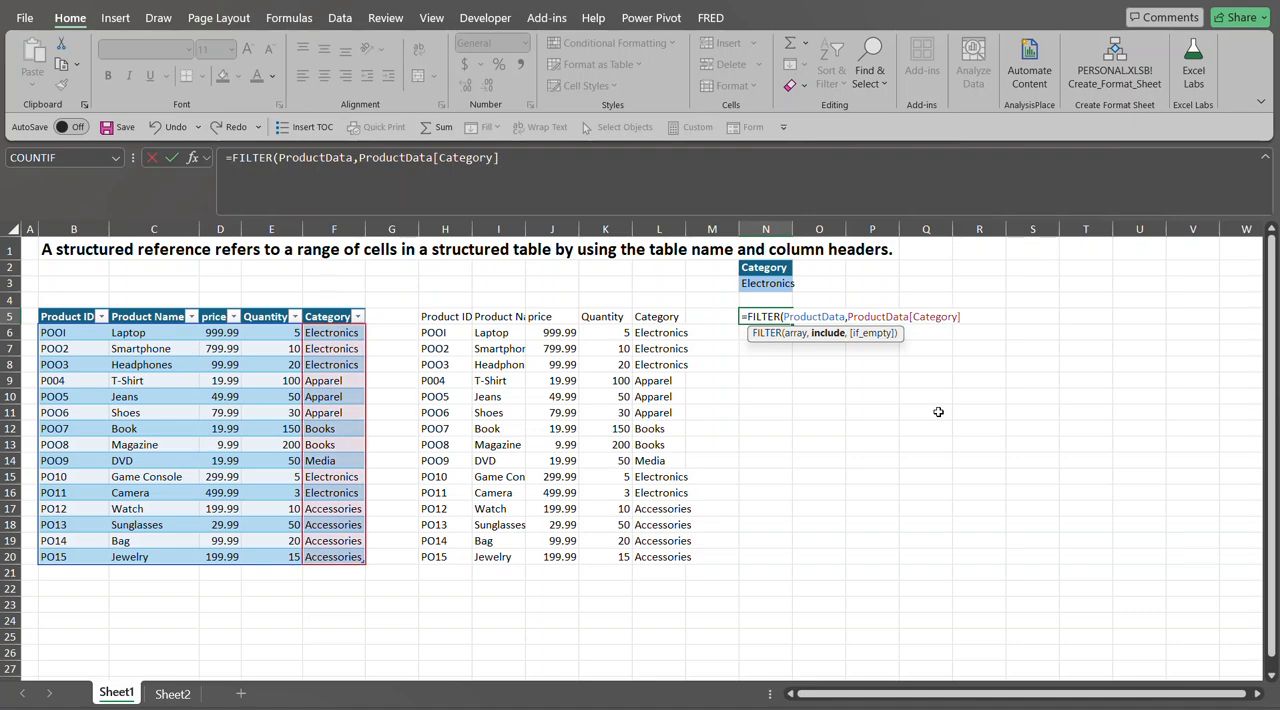
{"action": "type", "text": "="}
{"action": "left_click", "coordinate": [757, 283]}
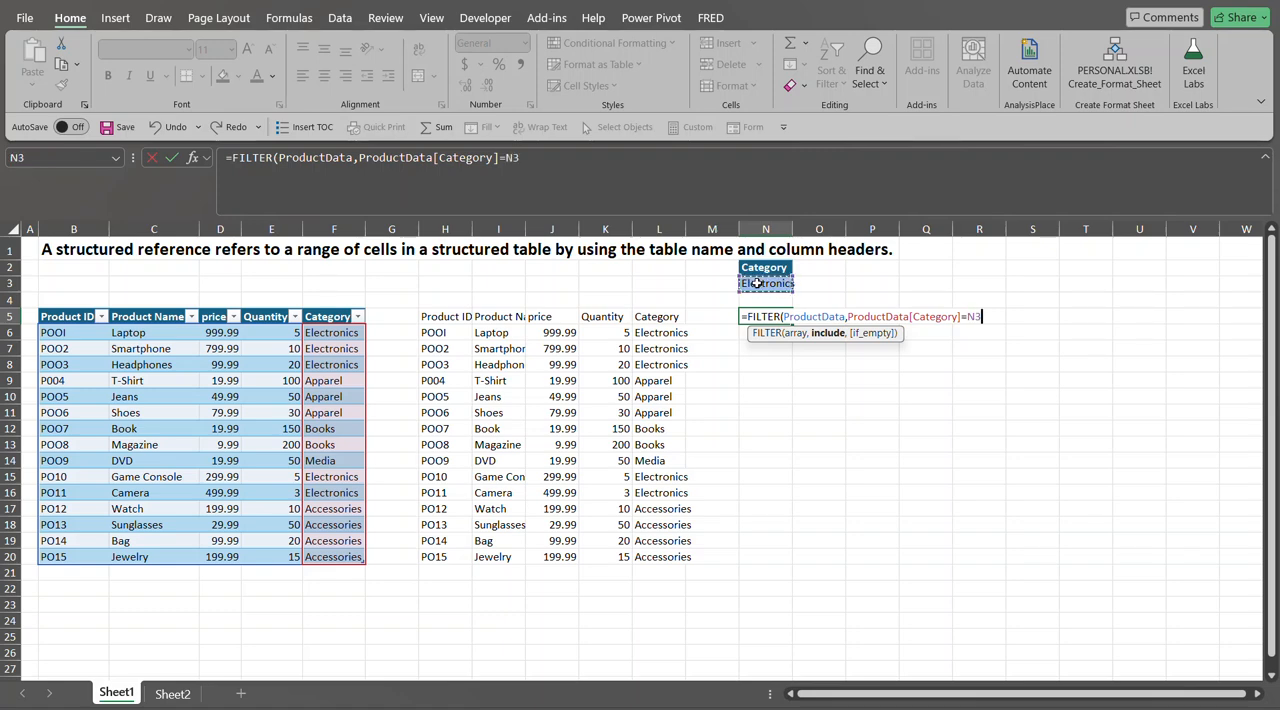
{"action": "type", "text": ")"}
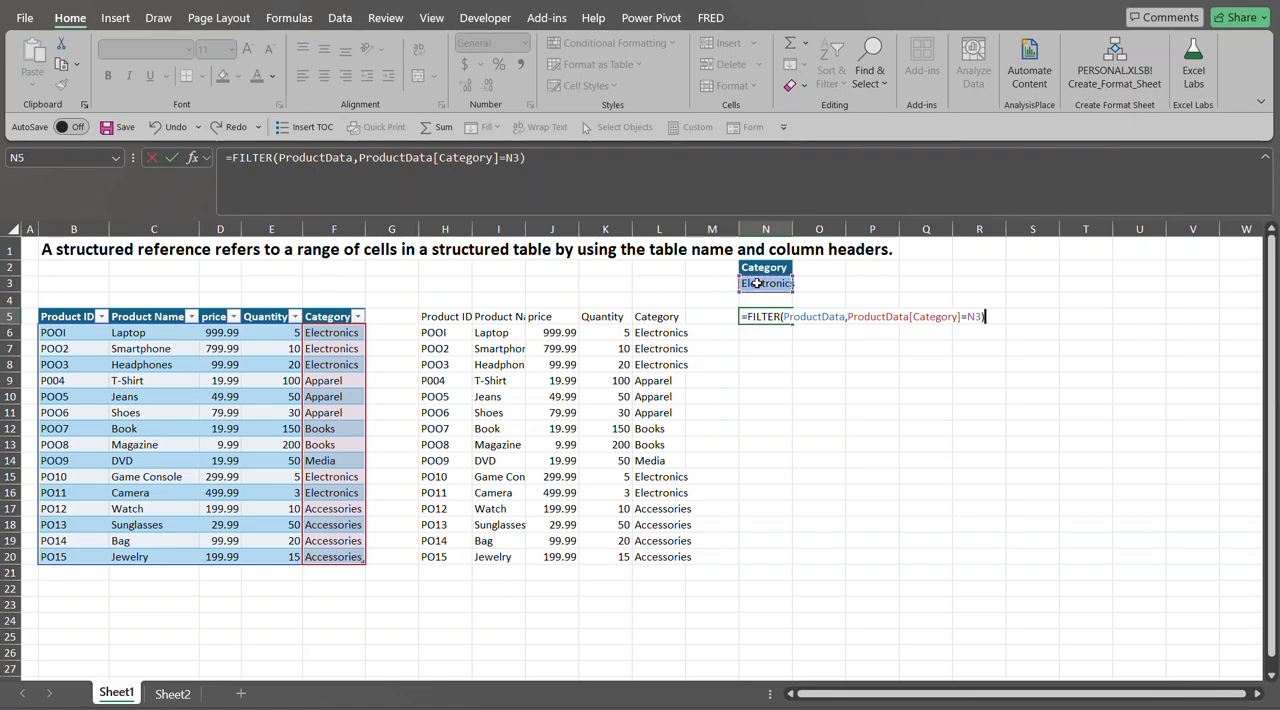
{"action": "key", "text": "Return"}
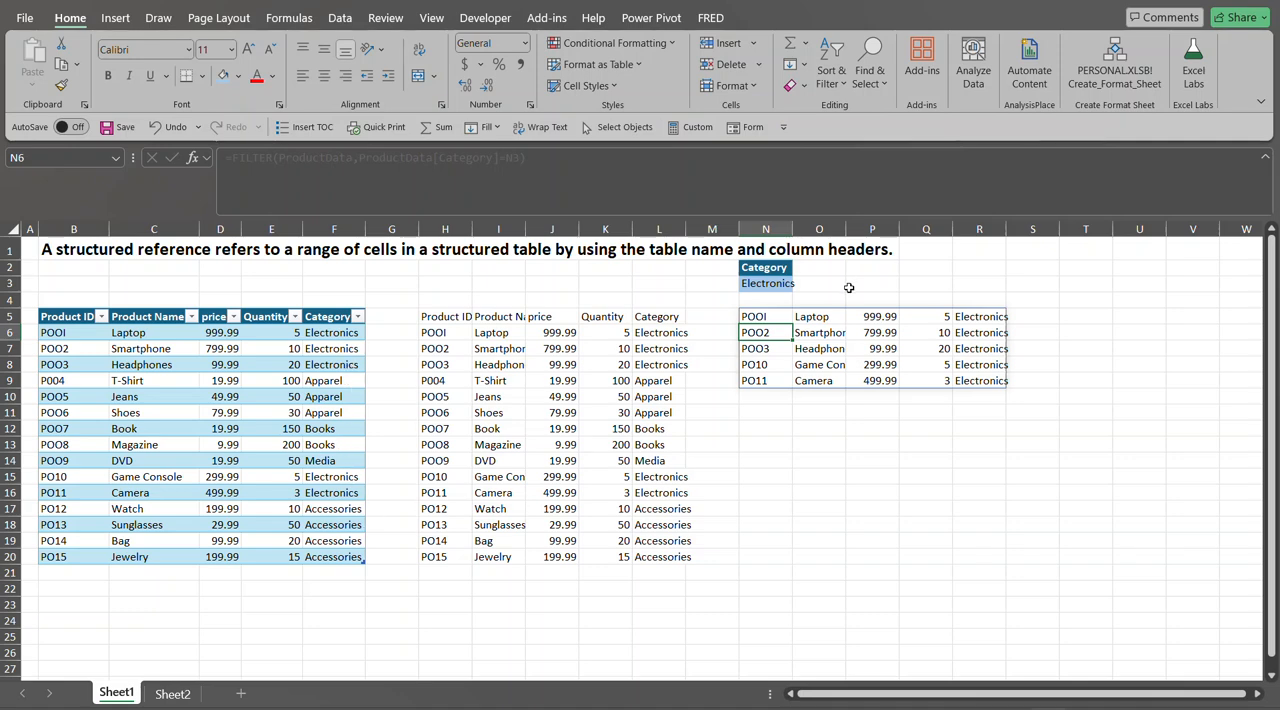
- Change the category drop-down in N3 to Books
{"action": "left_click", "coordinate": [780, 285]}
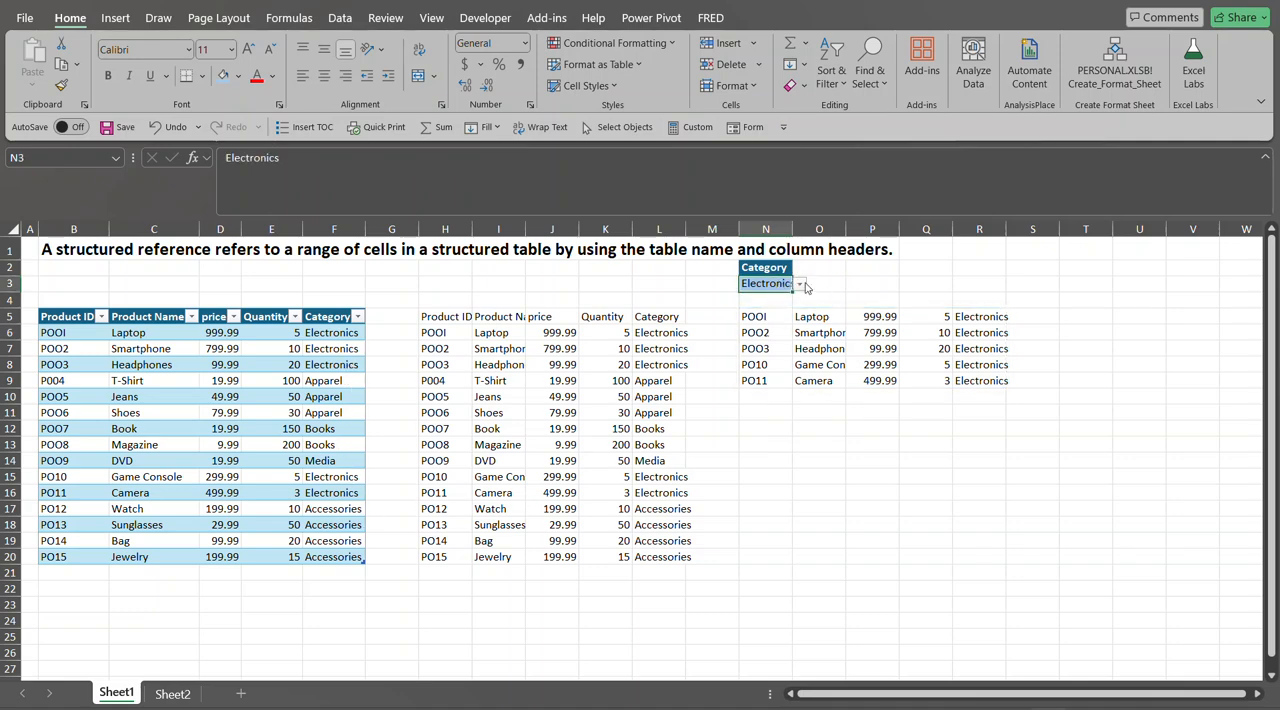
{"action": "left_click", "coordinate": [802, 285]}
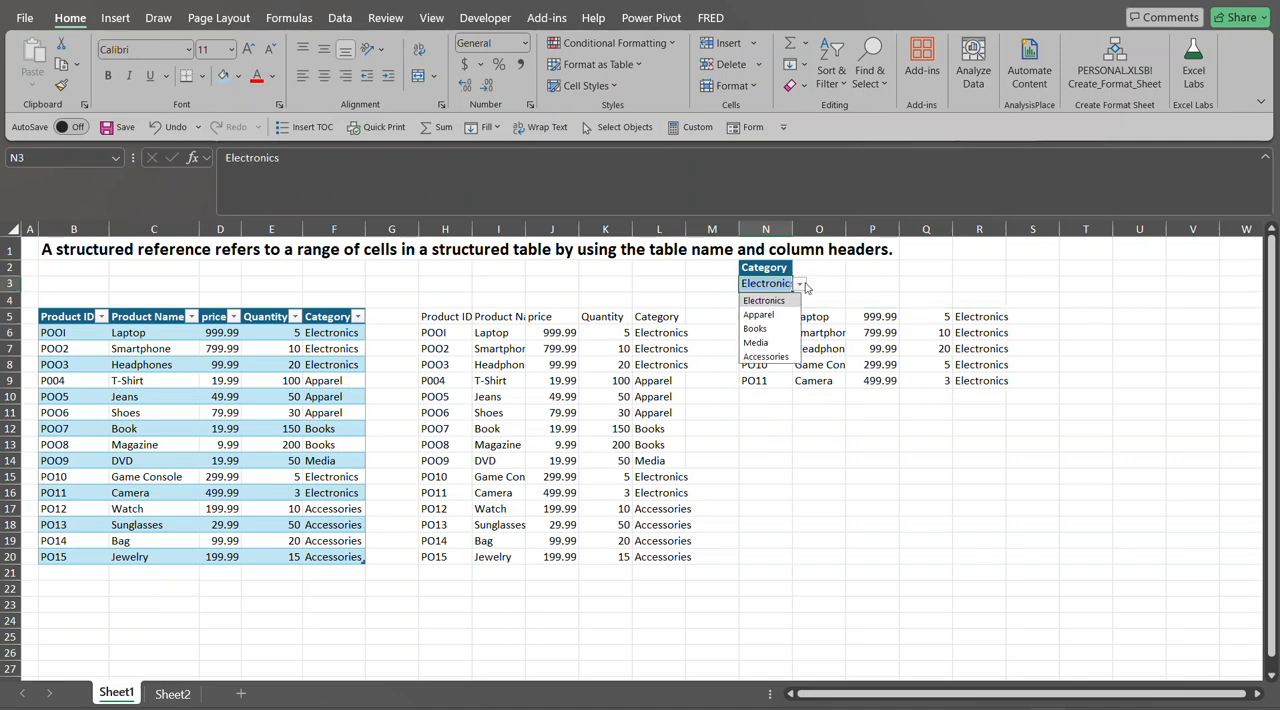
{"action": "left_click", "coordinate": [776, 327]}
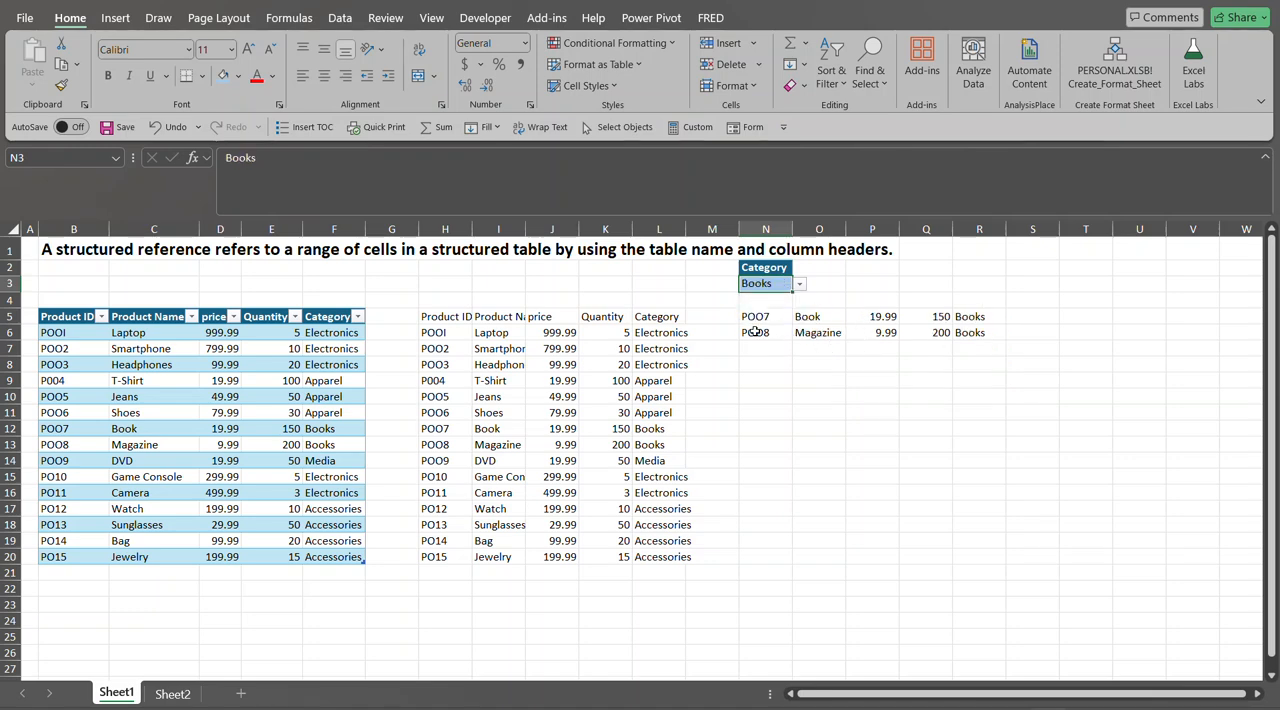